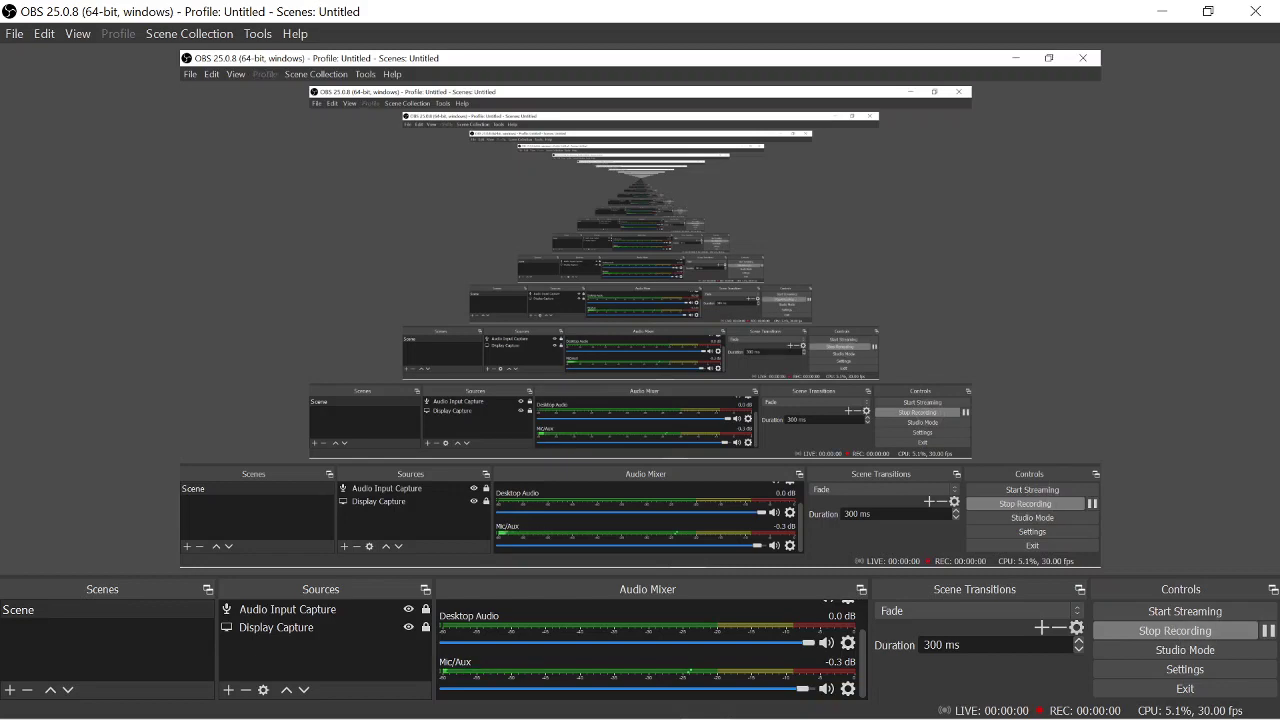
View and close the trading disclaimer image, then bring forward the YouTube channel's Videos tab in Chrome.
key("alt+Tab")
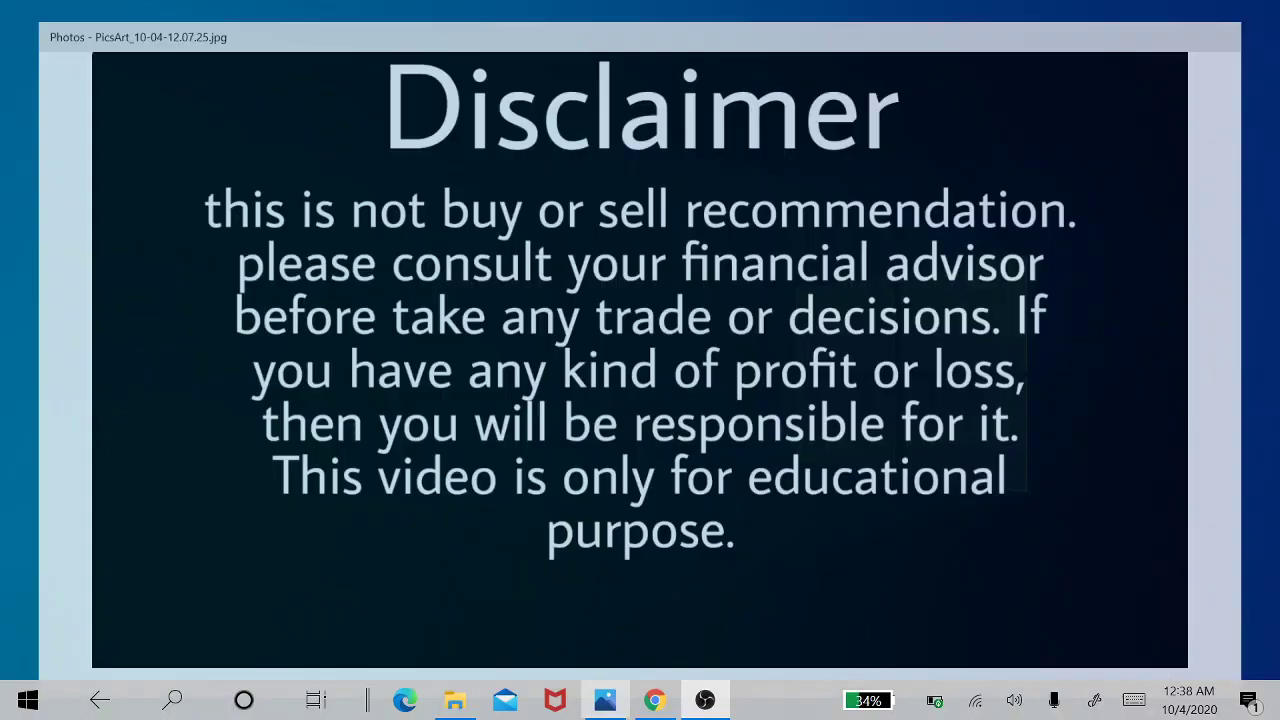
left_click(605, 700)
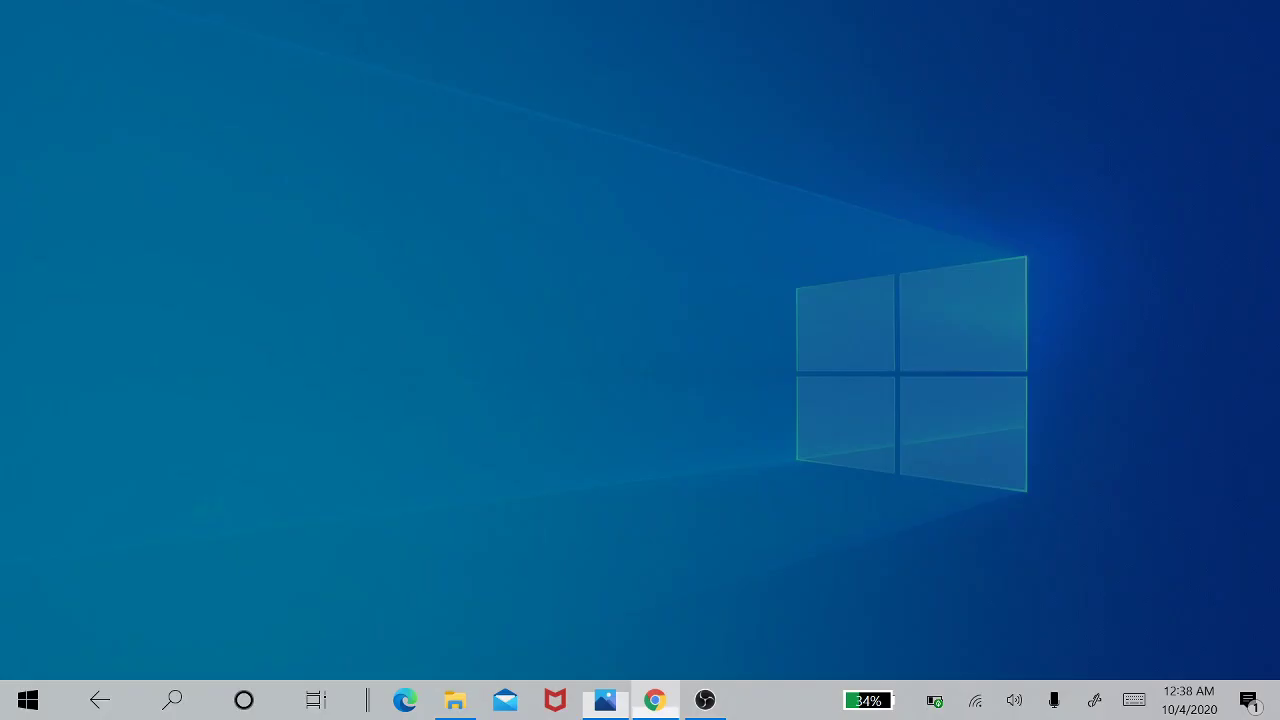
left_click(654, 700)
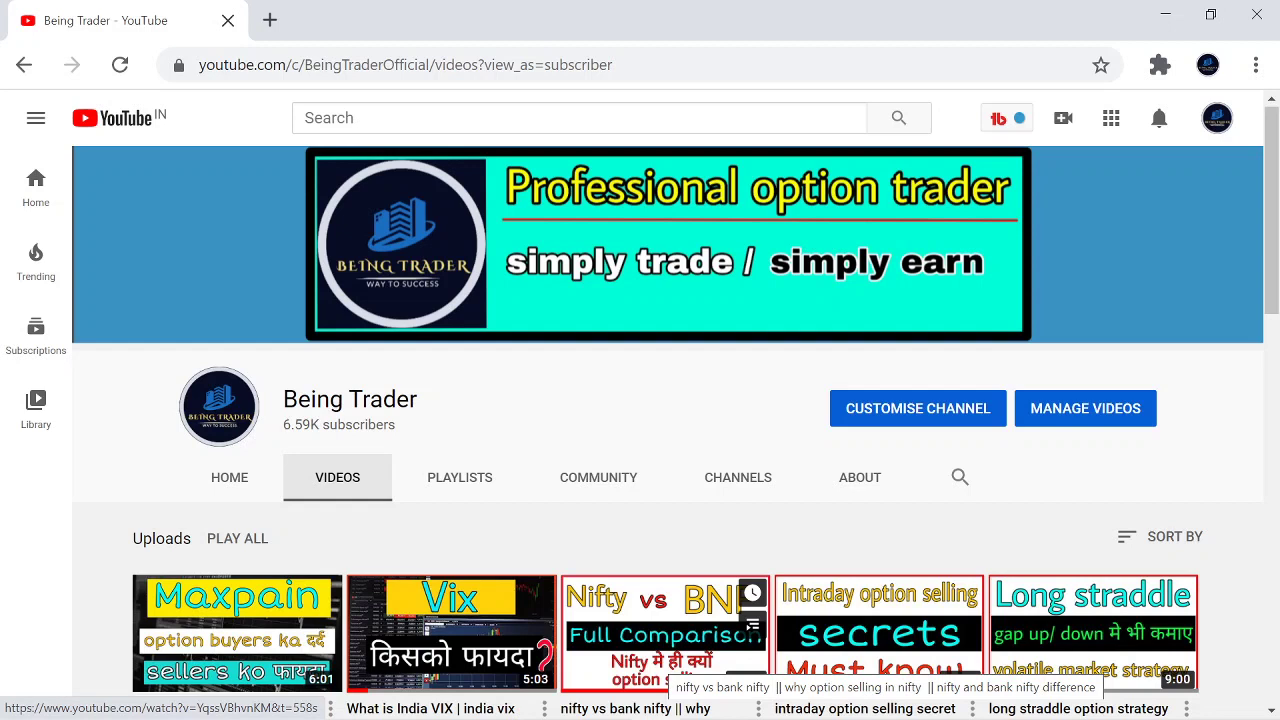
Load opstra.definedge.com in a new browser tab.
key("ctrl+t")
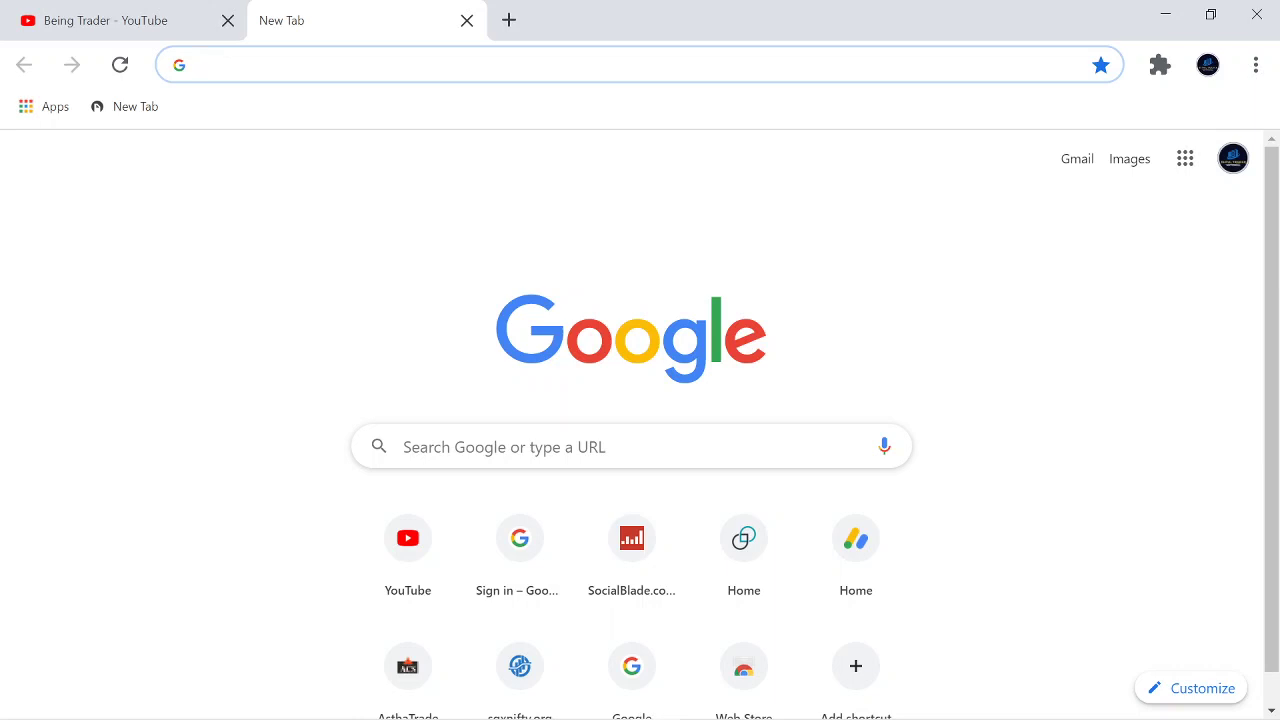
type("opstra.definedge.com")
key("Return")
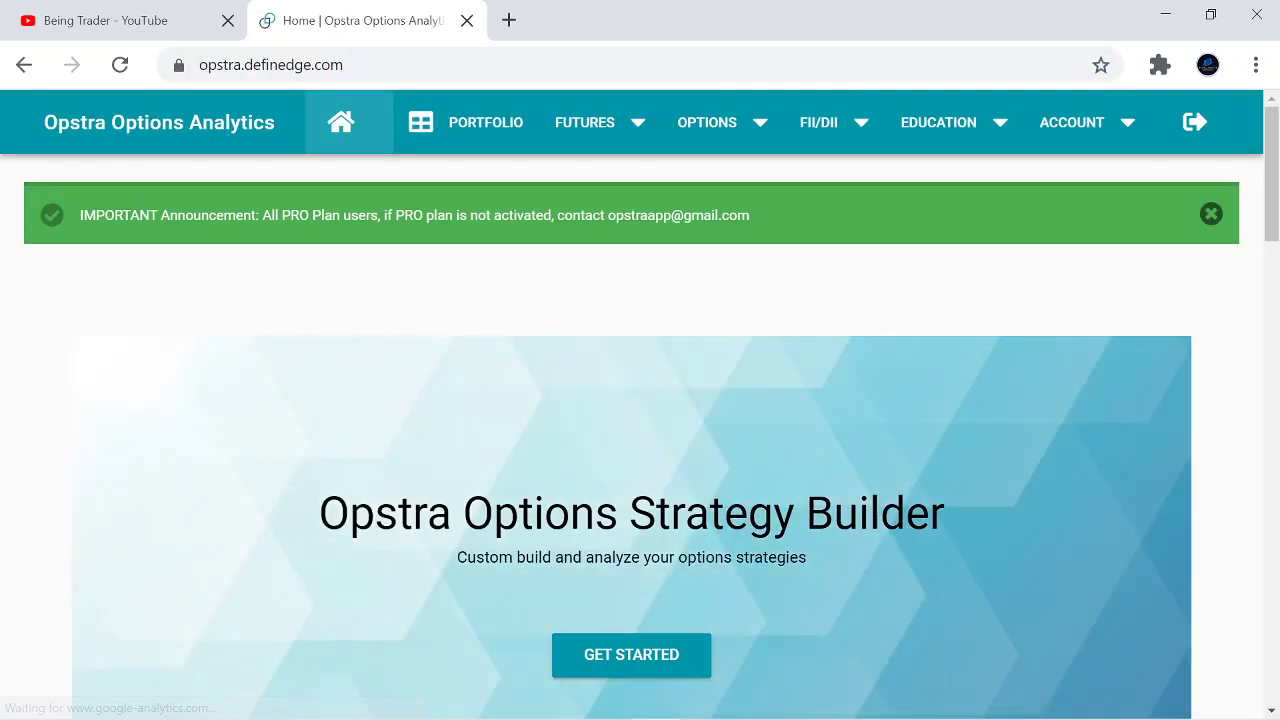
Start the NIFTY strategy builder with segment Options and expiry 29OCT2020.
left_click(631, 654)
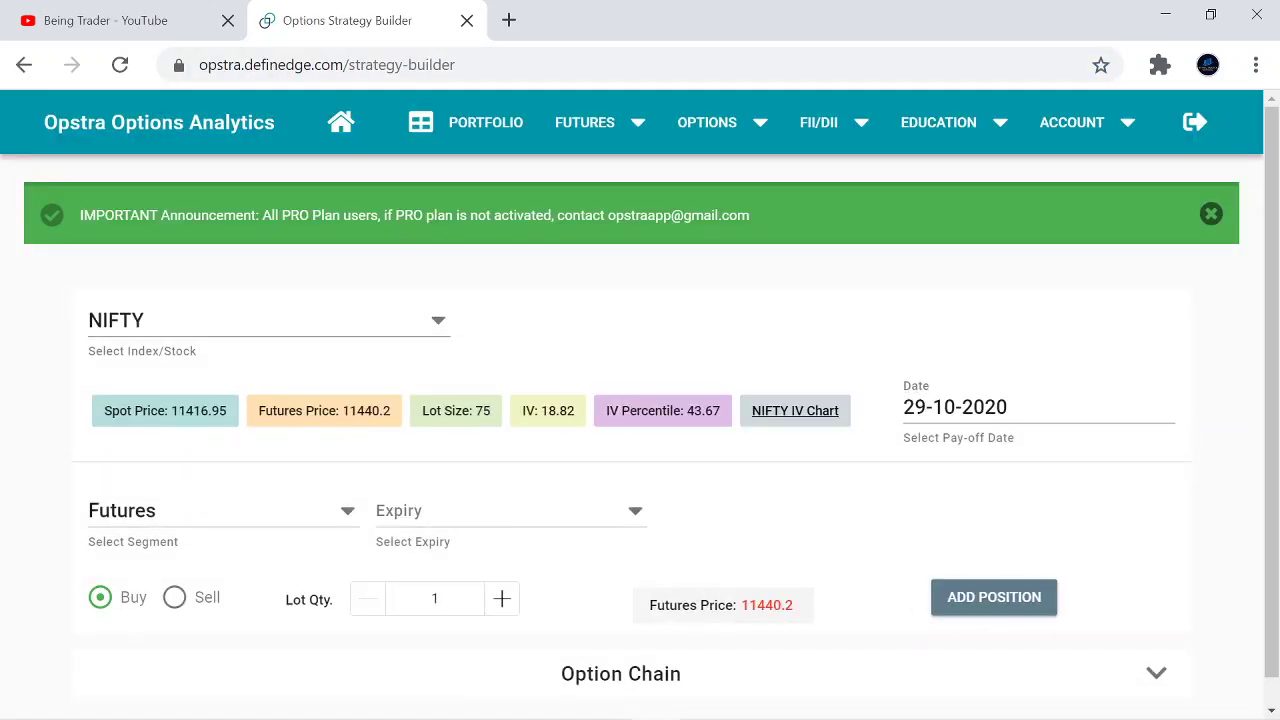
left_click(200, 510)
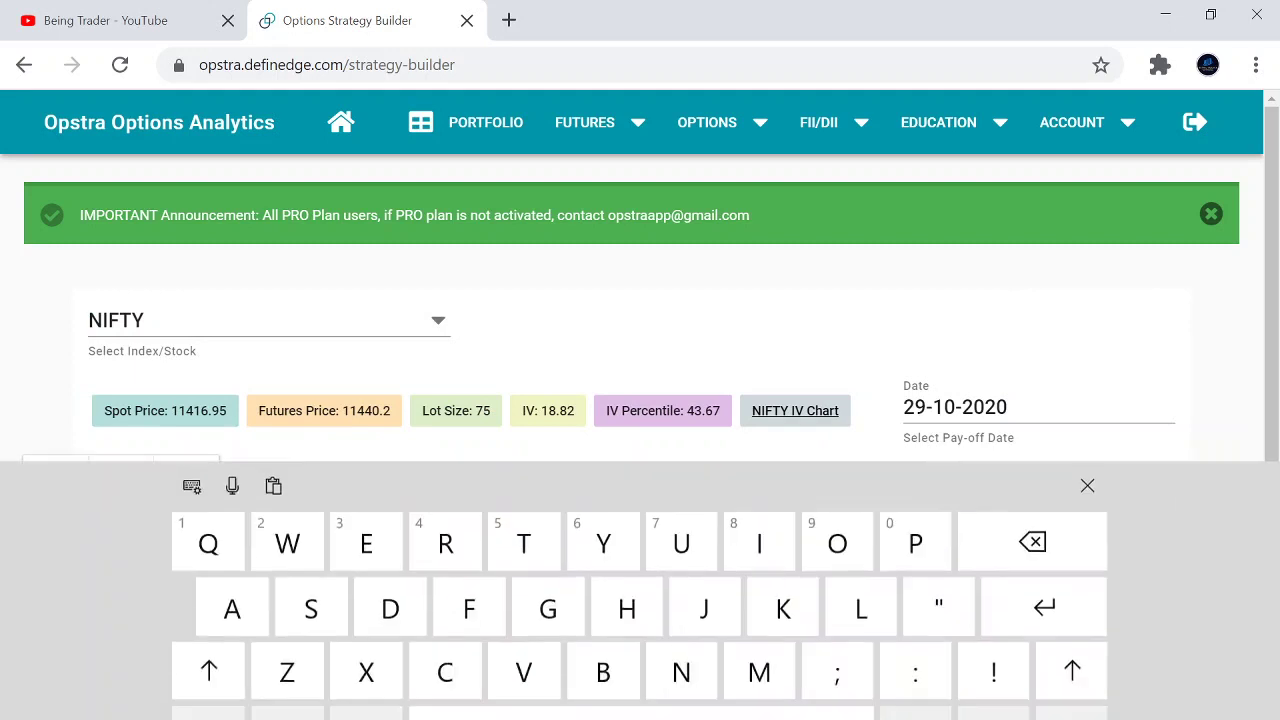
left_click(131, 347)
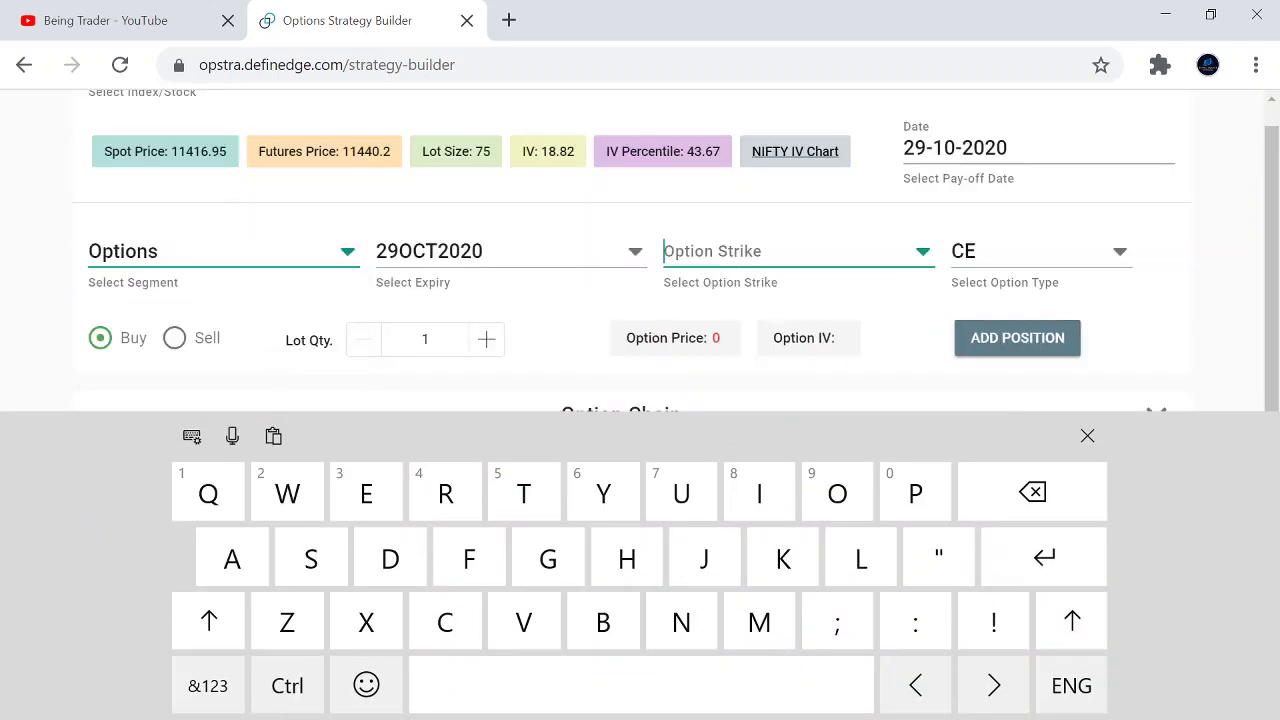
left_click(429, 251)
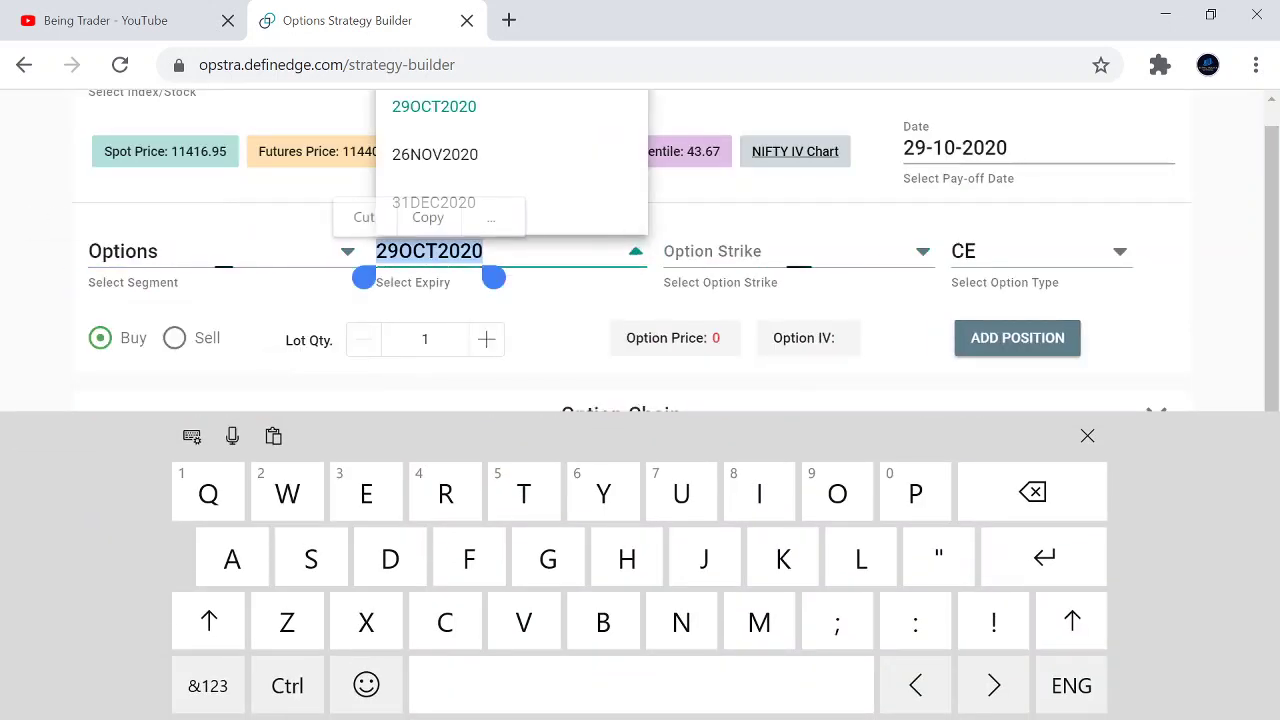
left_click(434, 106)
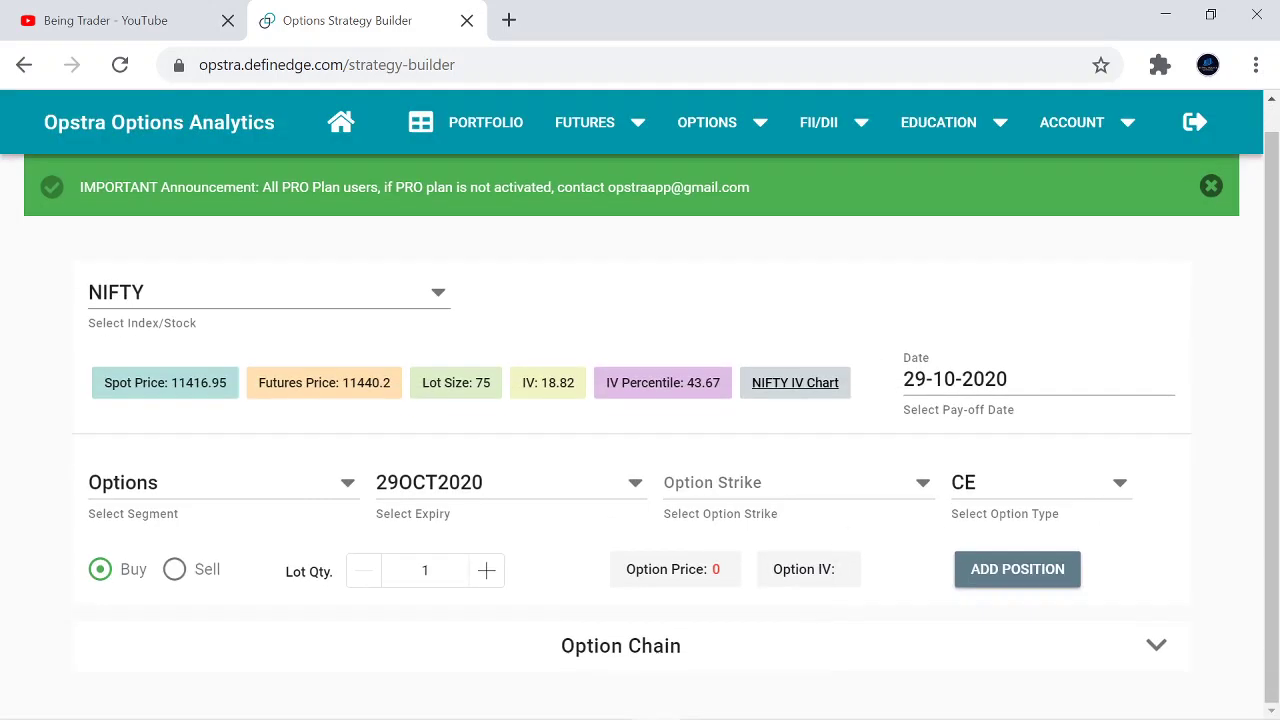
Expand the option chain and add a sell position on the 11450 put at 208.
left_click(1156, 645)
scroll(640, 440, "down", 3)
scroll(640, 440, "down", 2)
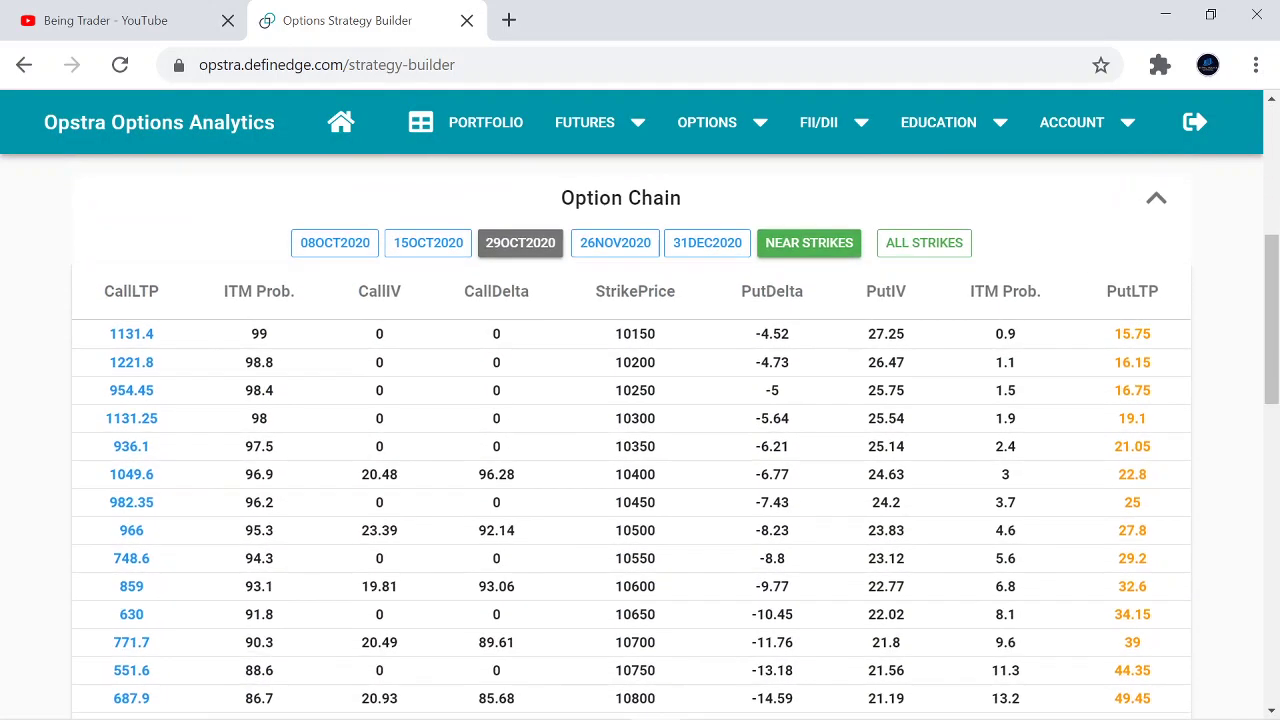
scroll(640, 440, "down", 3)
scroll(640, 437, "down", 3)
scroll(640, 437, "down", 1)
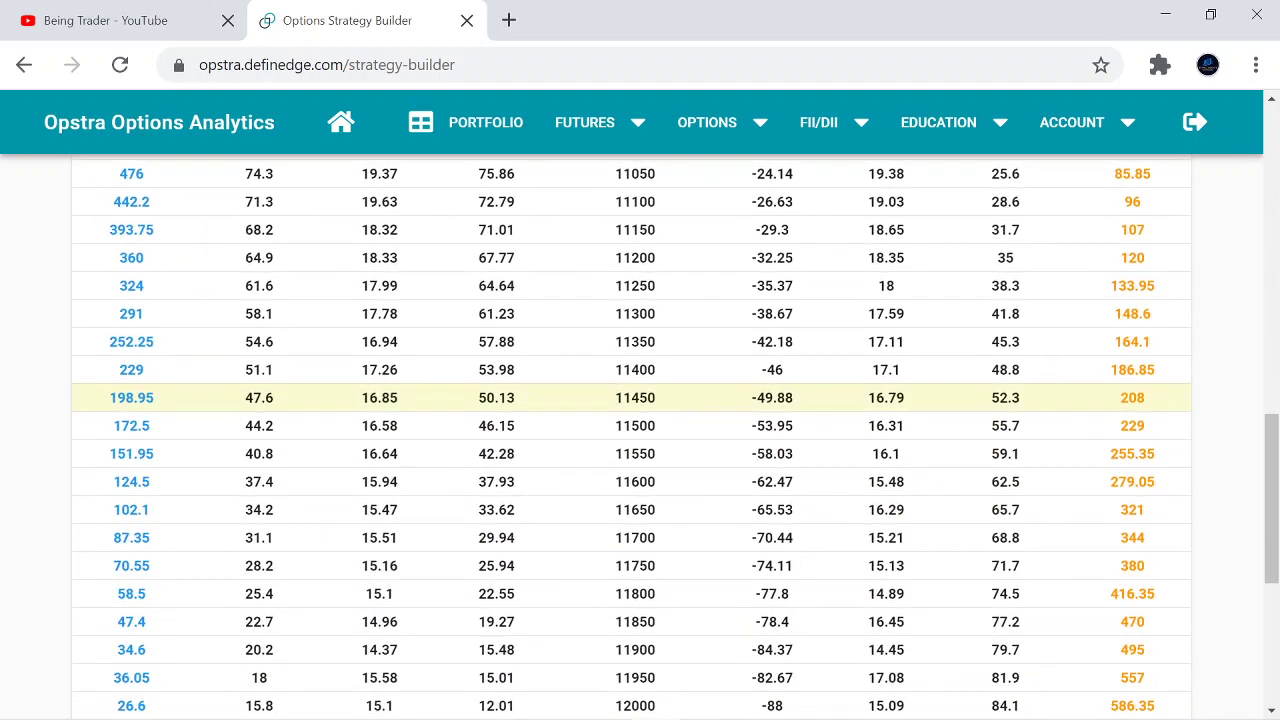
scroll(640, 437, "up", 1)
scroll(640, 437, "up", 1)
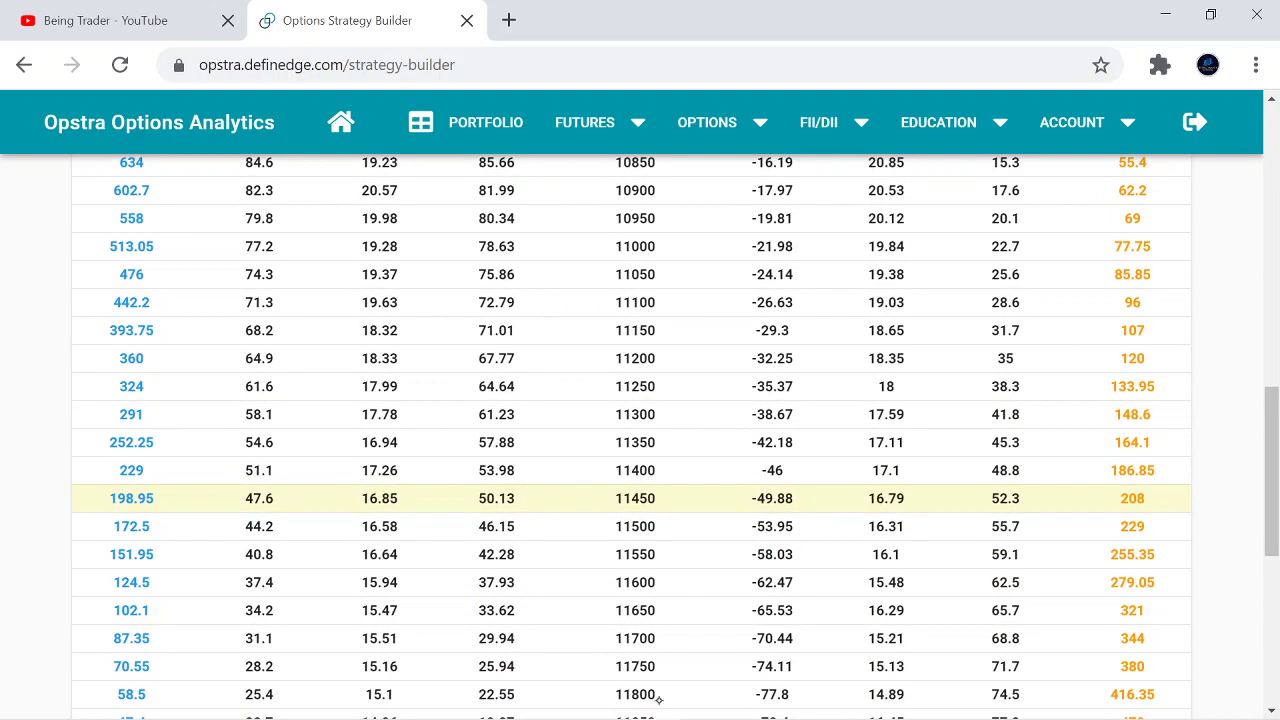
left_click(1069, 498)
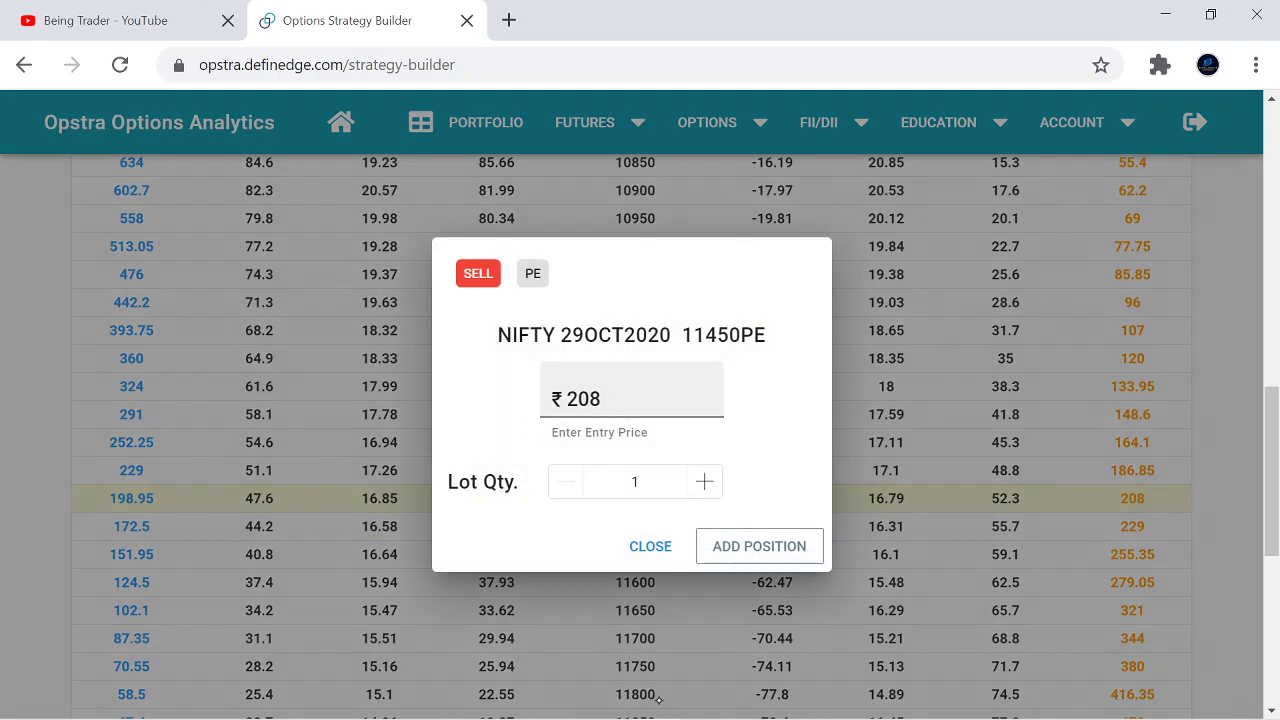
left_click(763, 545)
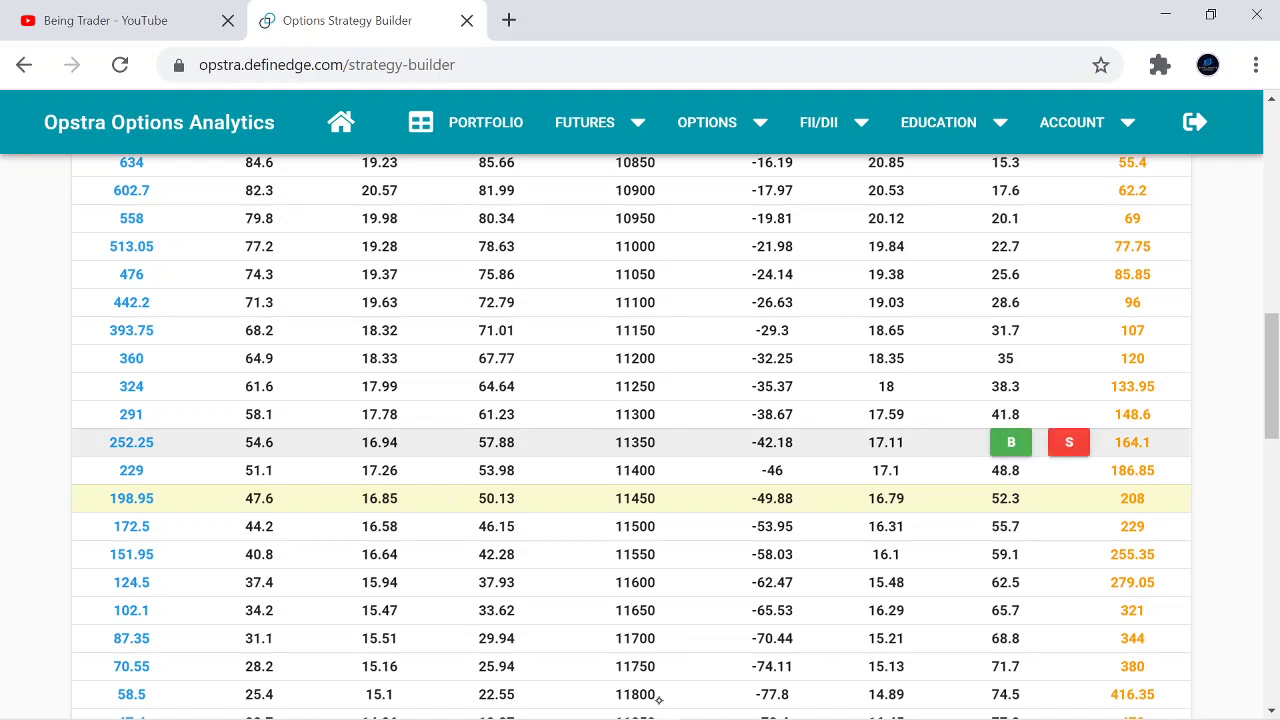
Add a buy position on the 11350 put at 164.1 and review the strategy below.
left_click(1010, 442)
left_click(759, 545)
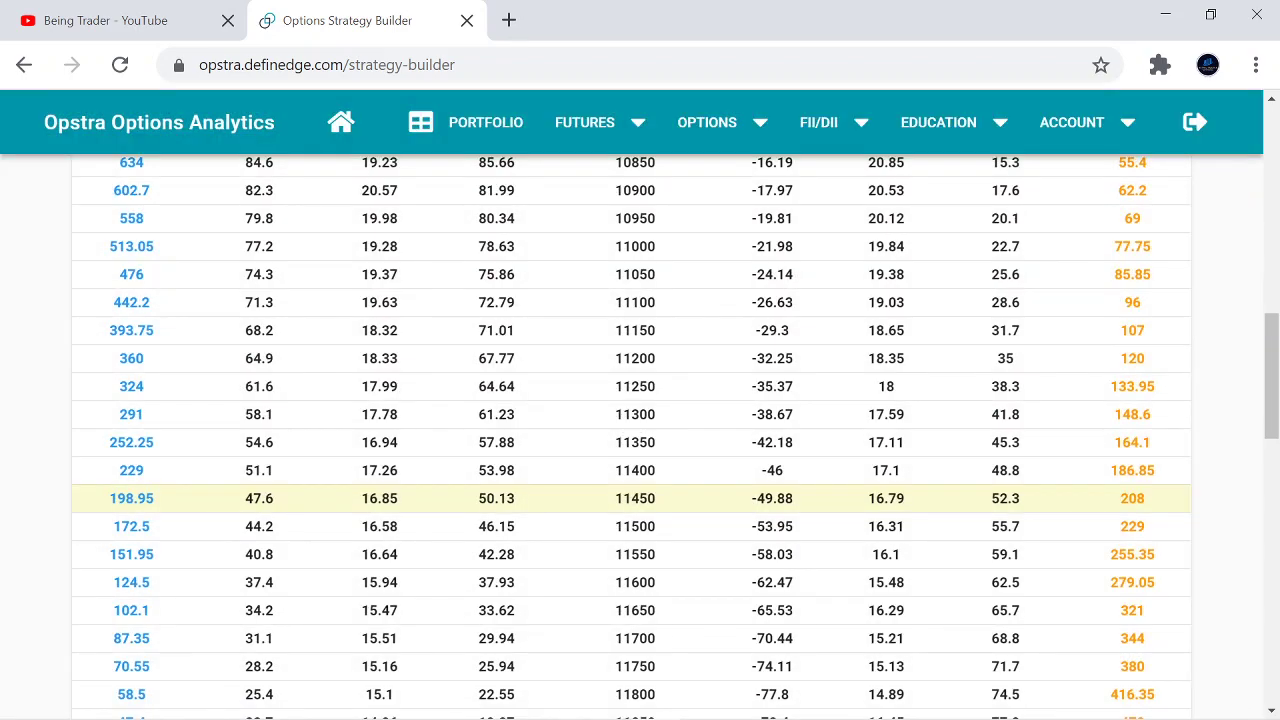
scroll(640, 436, "down", 3)
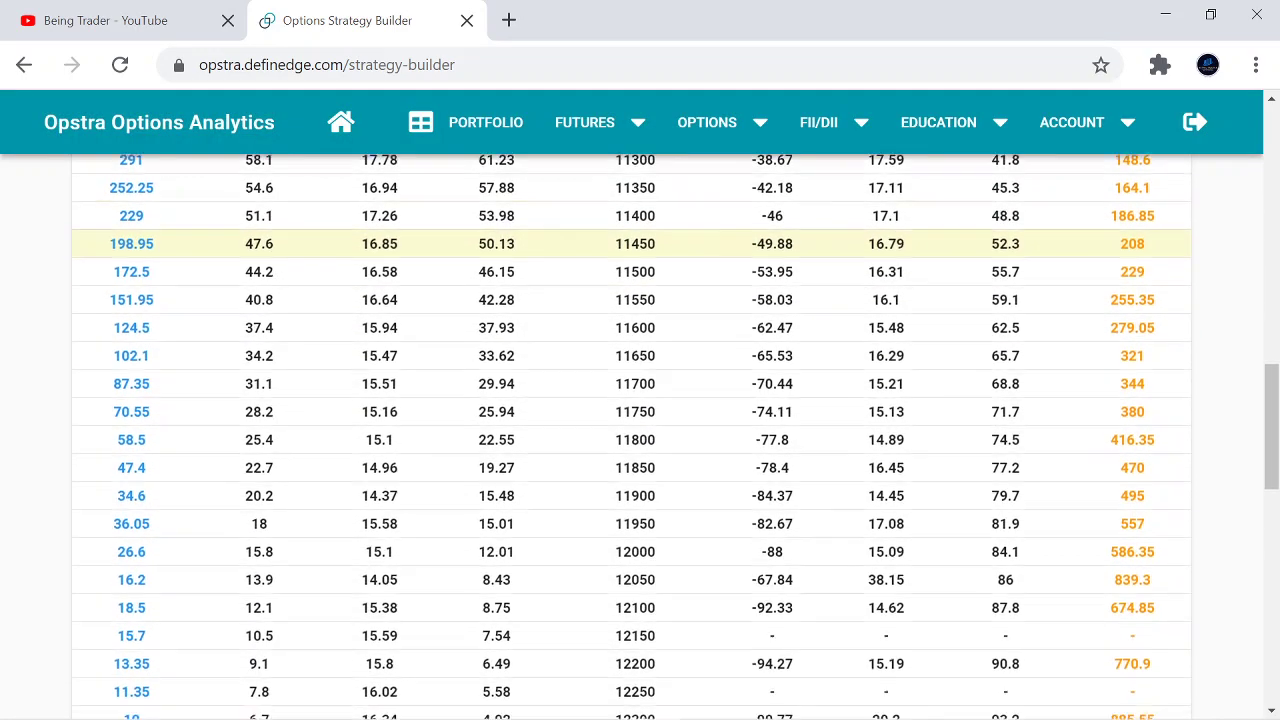
scroll(640, 436, "down", 3)
scroll(640, 436, "down", 2)
scroll(640, 436, "down", 2)
scroll(640, 436, "down", 1)
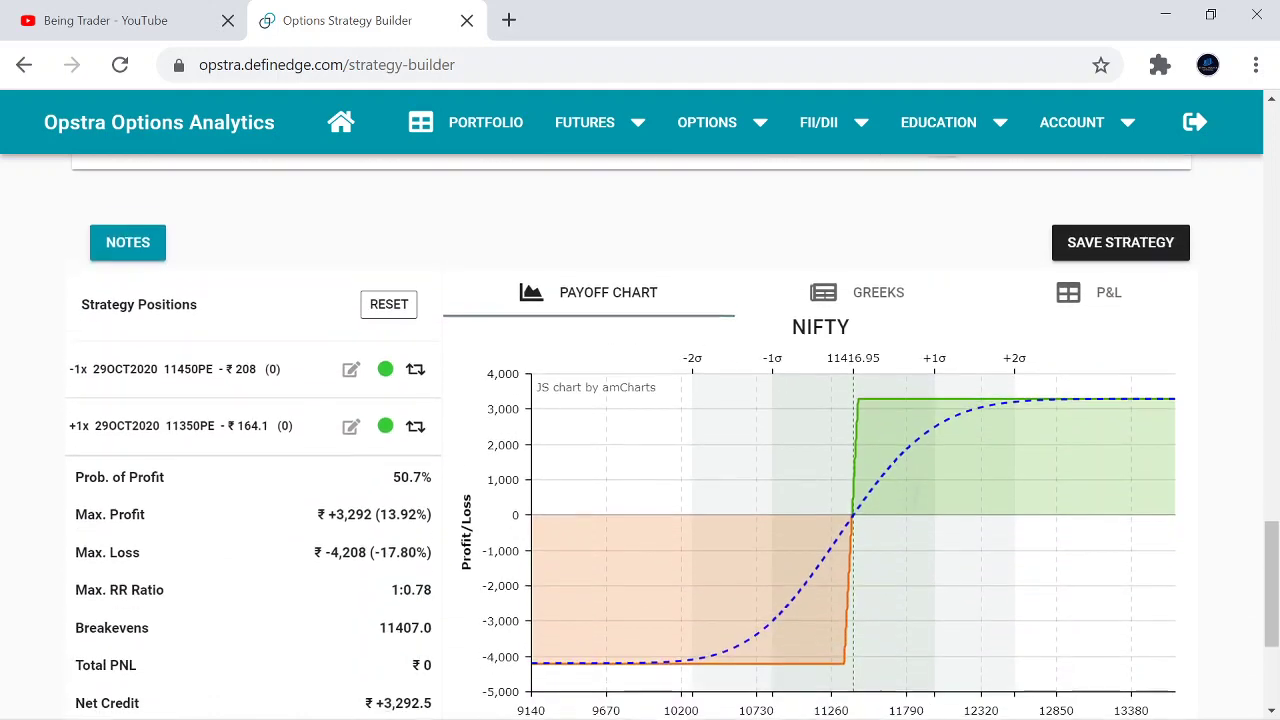
scroll(640, 436, "down", 1)
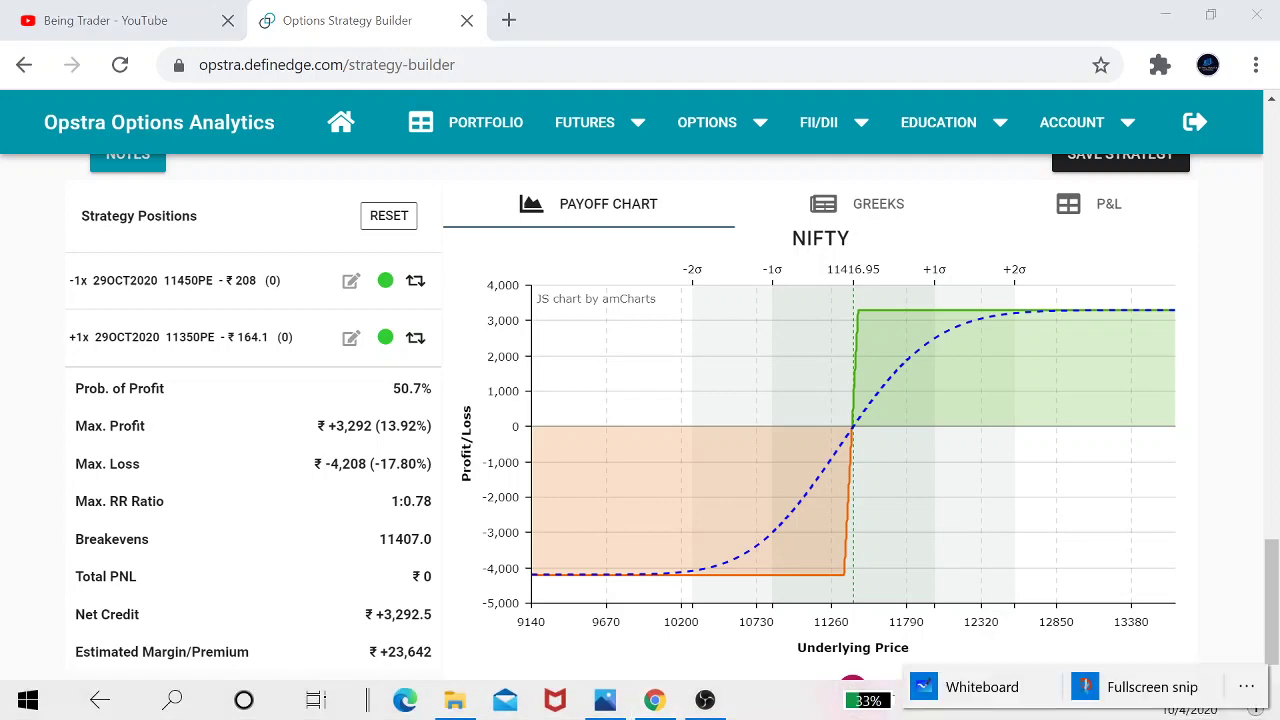
Capture the full screen, circle the 50.7% profit probability and underline Max. Profit and Max. Loss.
key("Print")
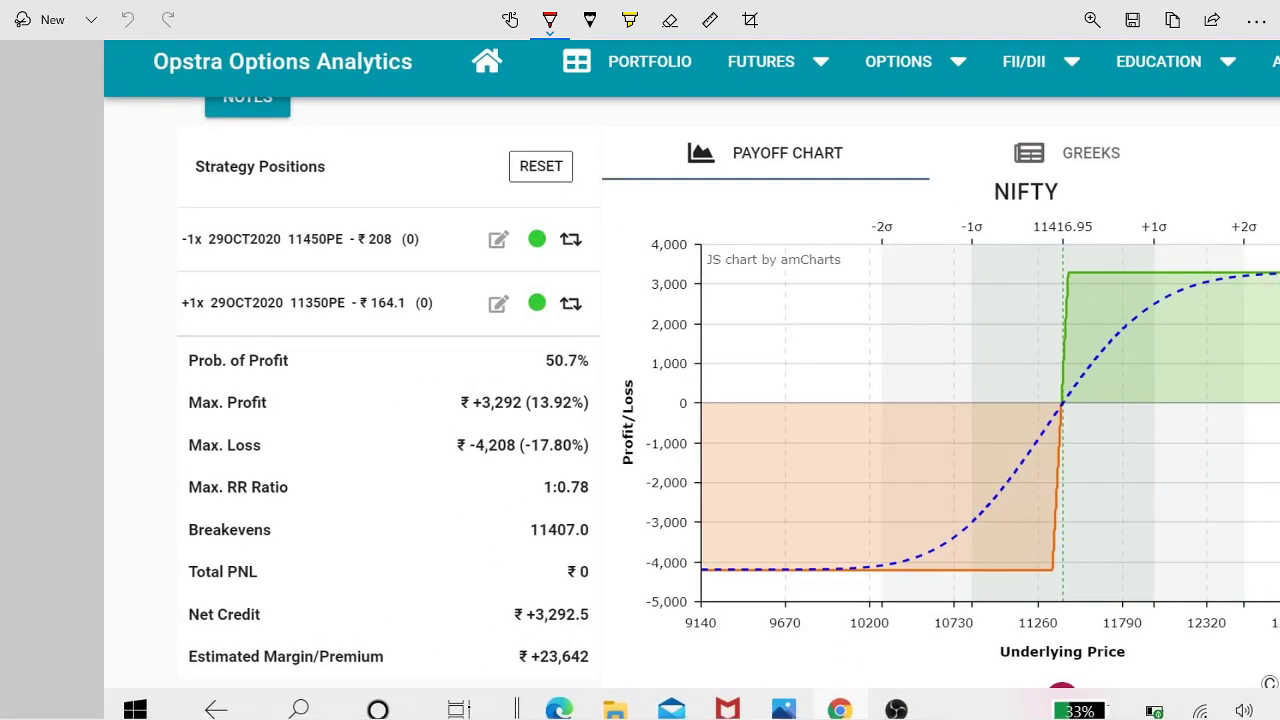
left_click_drag(533, 371, 530, 368)
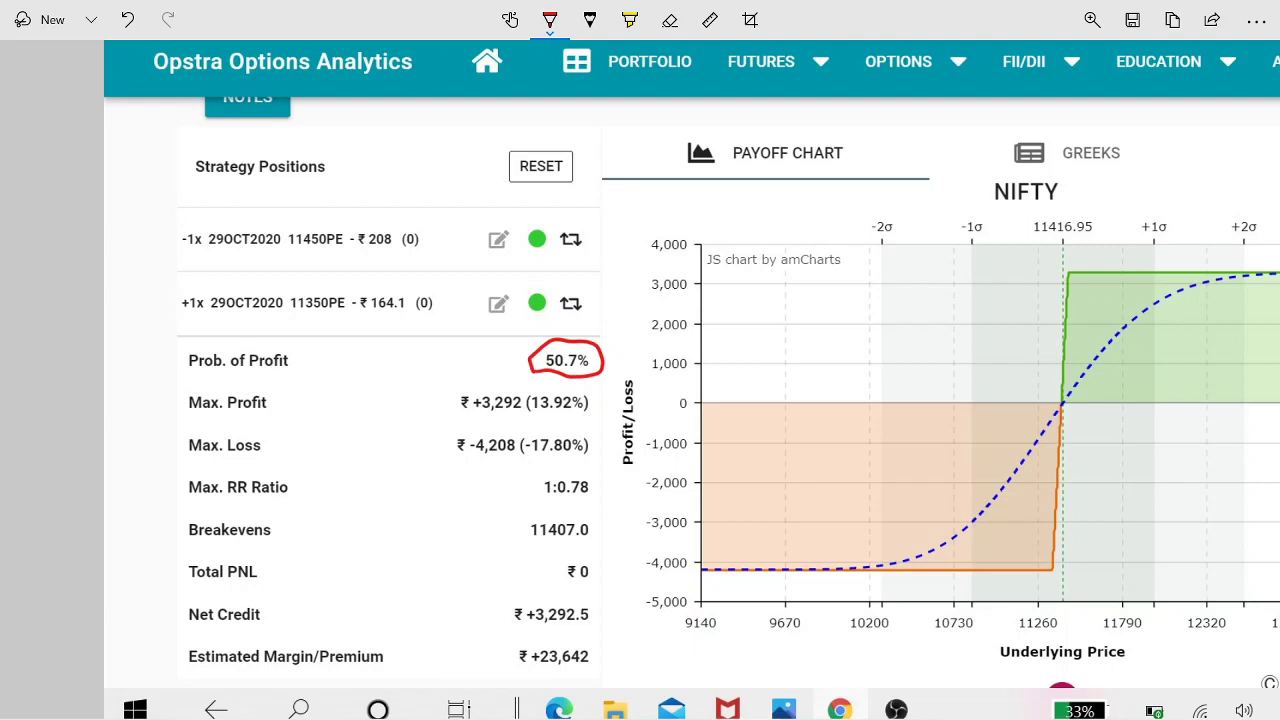
left_click_drag(185, 424, 276, 418)
left_click_drag(448, 424, 534, 420)
left_click_drag(186, 459, 245, 453)
left_click_drag(471, 464, 518, 459)
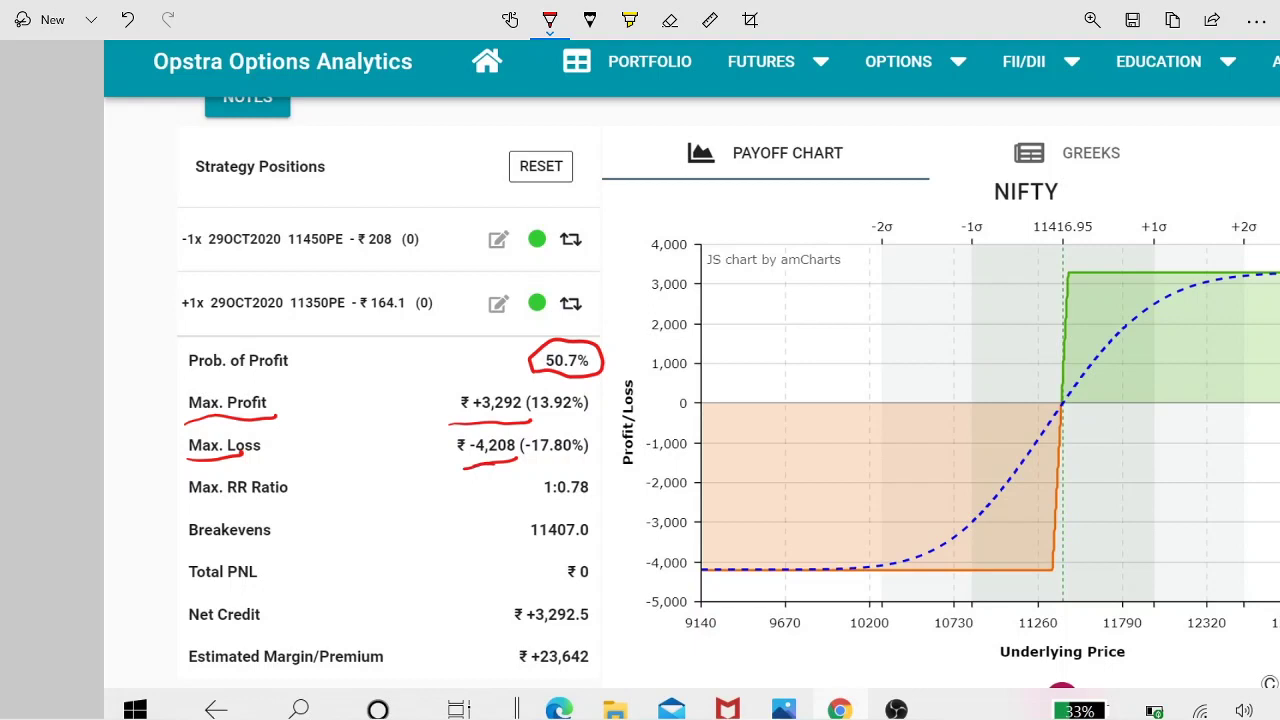
Handwrite max loss, expiry and loss notes in red around the payoff chart.
left_click_drag(740, 385, 890, 302)
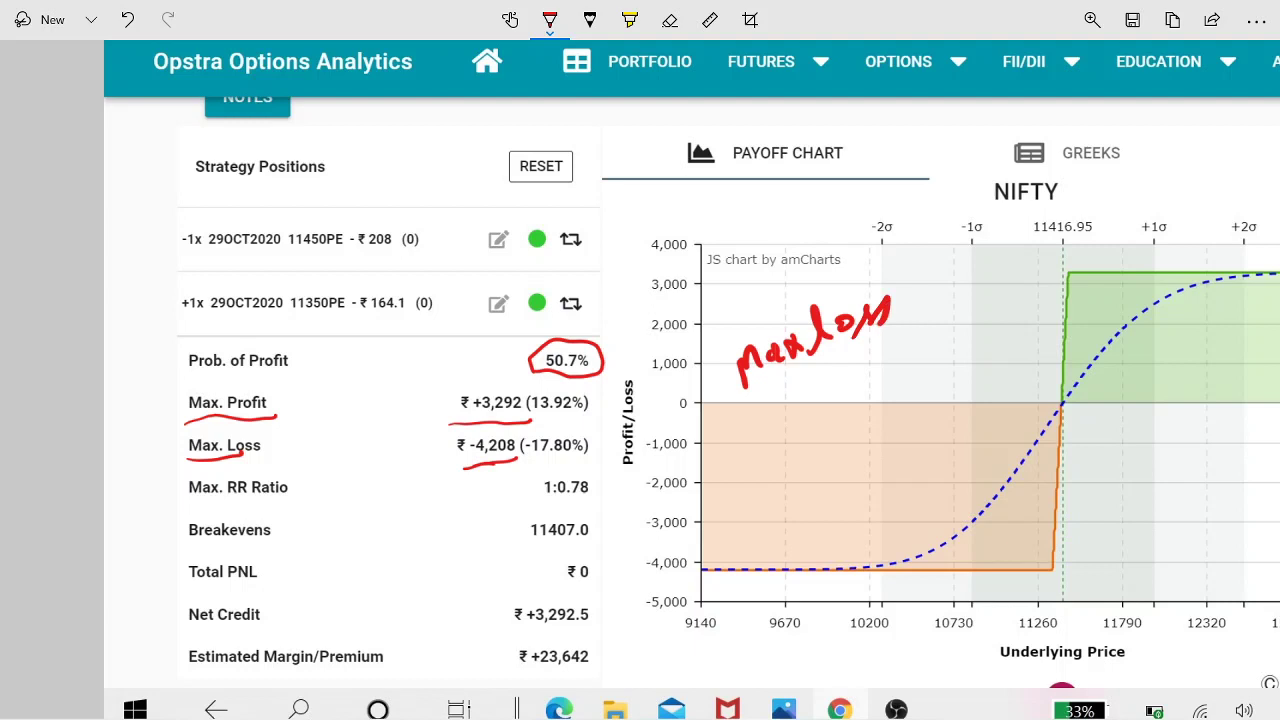
left_click_drag(744, 410, 946, 315)
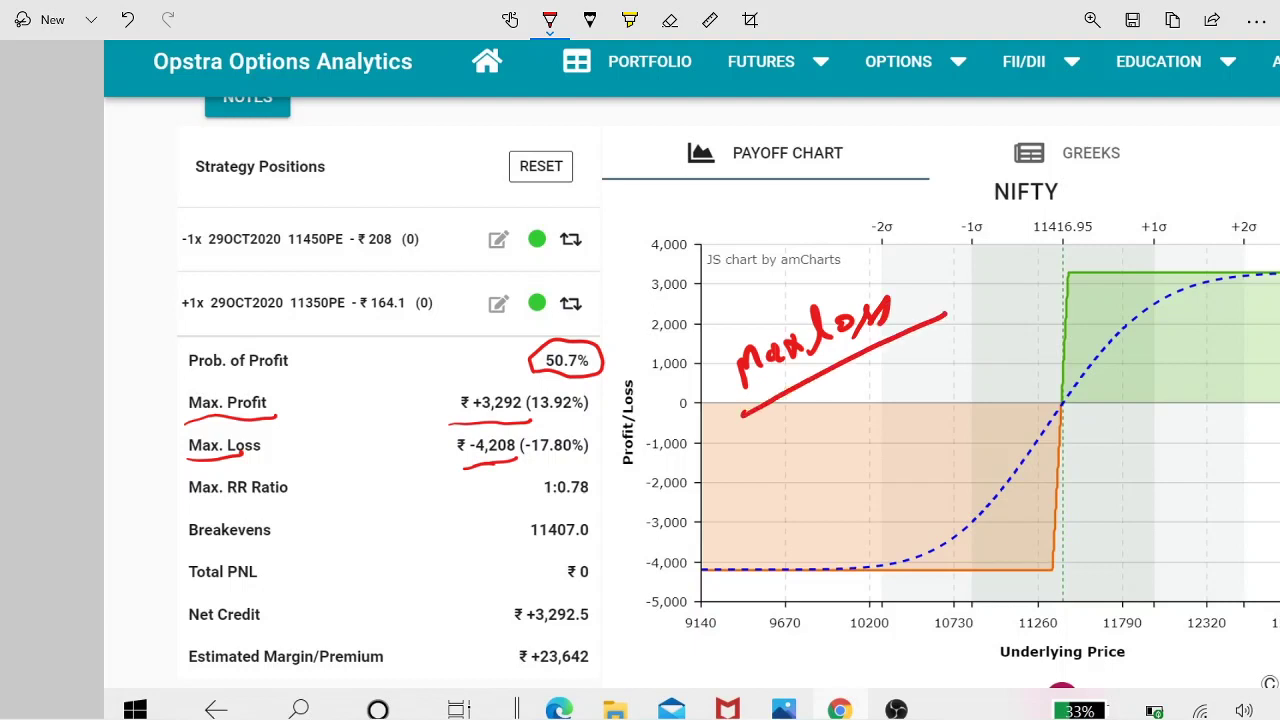
mouse_move(964, 246)
left_mouse_down()
mouse_move(992, 287)
mouse_move(985, 263)
left_mouse_up()
mouse_move(960, 250)
left_mouse_down()
mouse_move(984, 240)
mouse_move(1012, 270)
left_mouse_up()
left_click_drag(995, 272, 1013, 246)
mouse_move(1030, 222)
left_mouse_down()
mouse_move(1022, 258)
mouse_move(1064, 232)
left_mouse_up()
mouse_move(1066, 226)
left_mouse_down()
mouse_move(1070, 245)
mouse_move(1124, 212)
left_mouse_up()
left_click(1063, 210)
left_click_drag(964, 304, 1130, 230)
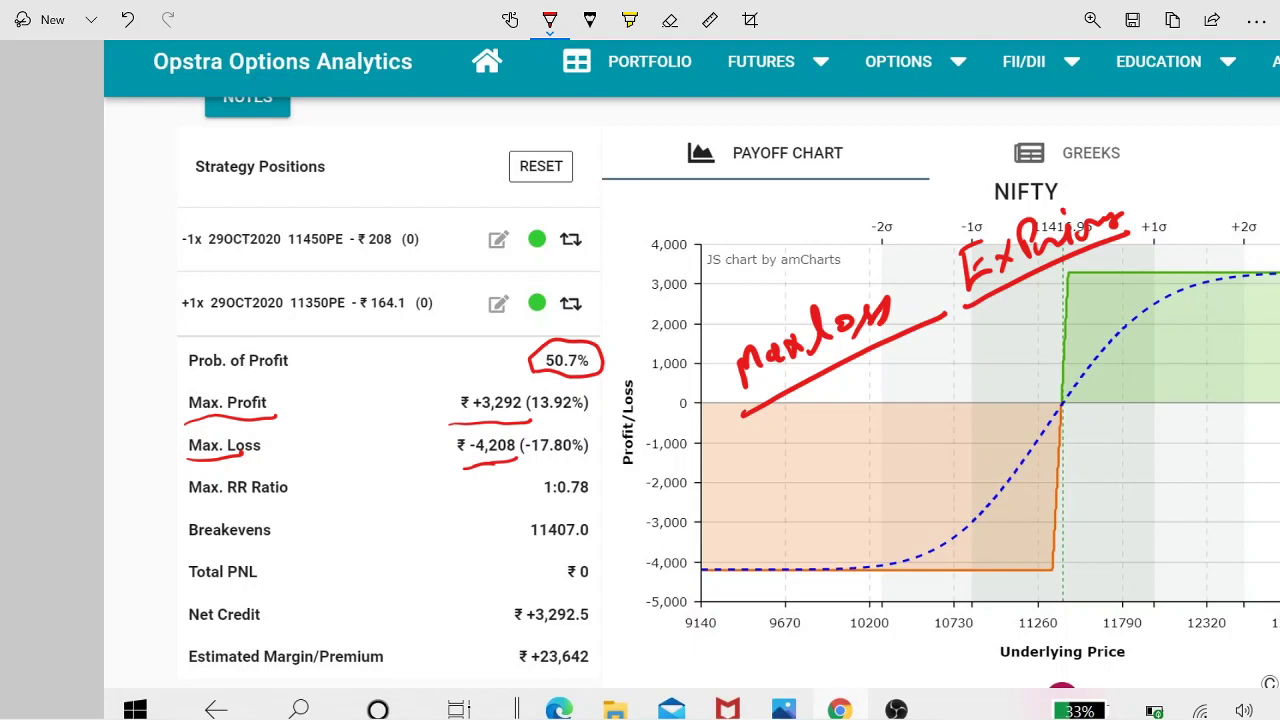
left_click_drag(952, 346, 940, 398)
left_click_drag(976, 350, 990, 344)
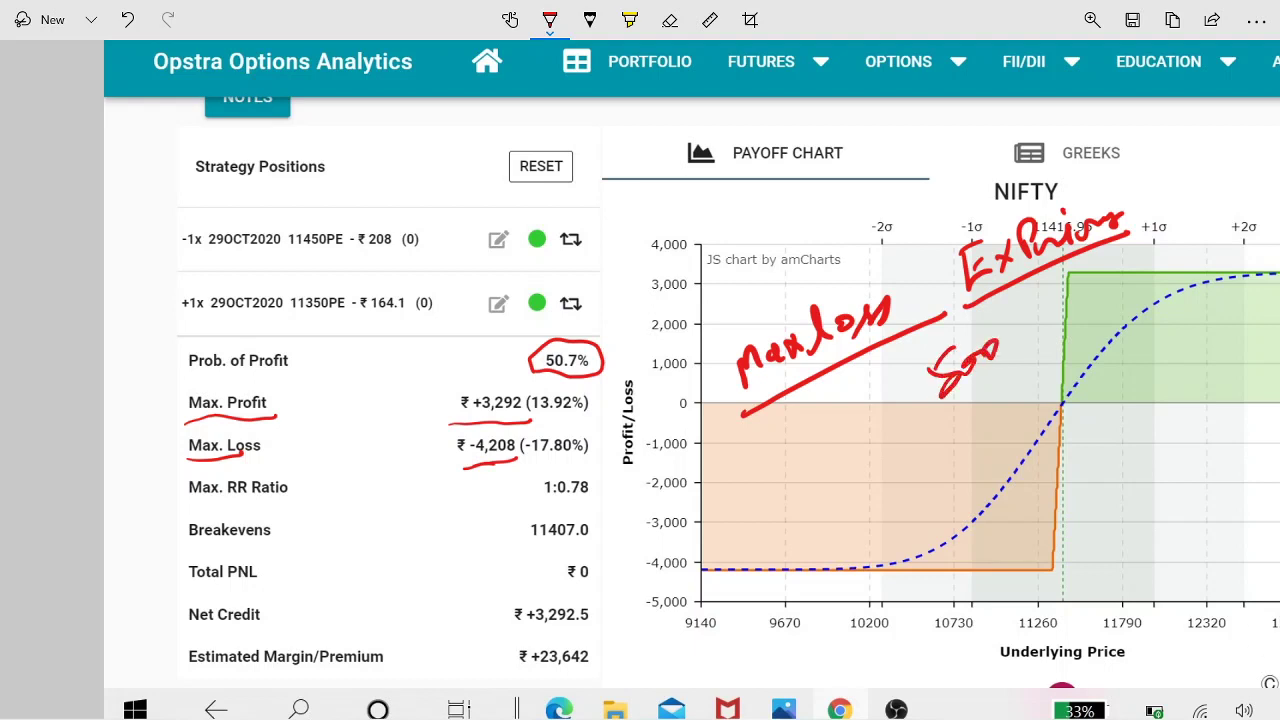
mouse_move(948, 414)
left_mouse_down()
mouse_move(978, 430)
mouse_move(1008, 386)
left_mouse_up()
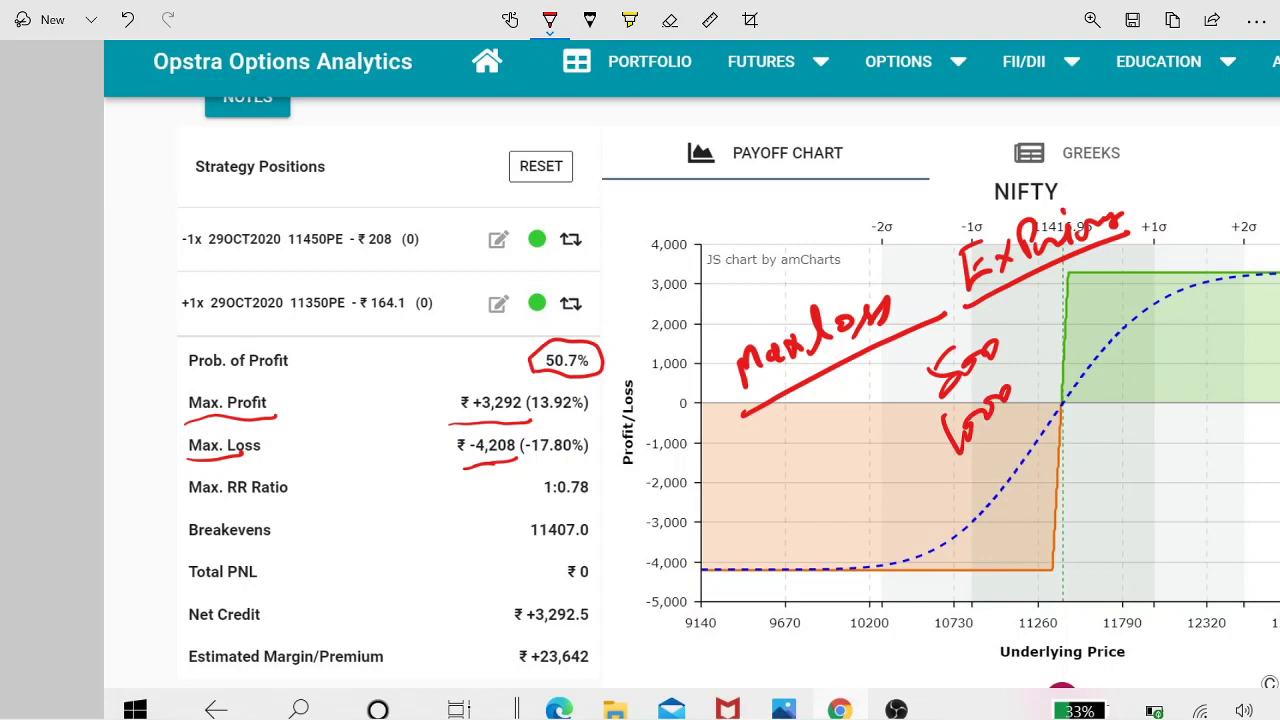
Erase the handwritten chart notes plus the earlier circle and underlines on the statistics.
mouse_move(800, 345)
left_mouse_down()
mouse_move(880, 310)
mouse_move(745, 370)
left_mouse_up()
left_click_drag(846, 320, 846, 365)
mouse_move(975, 275)
left_mouse_down()
mouse_move(1027, 235)
mouse_move(1080, 228)
mouse_move(1040, 268)
left_mouse_up()
left_click_drag(964, 244, 979, 265)
left_click_drag(1062, 207, 1065, 214)
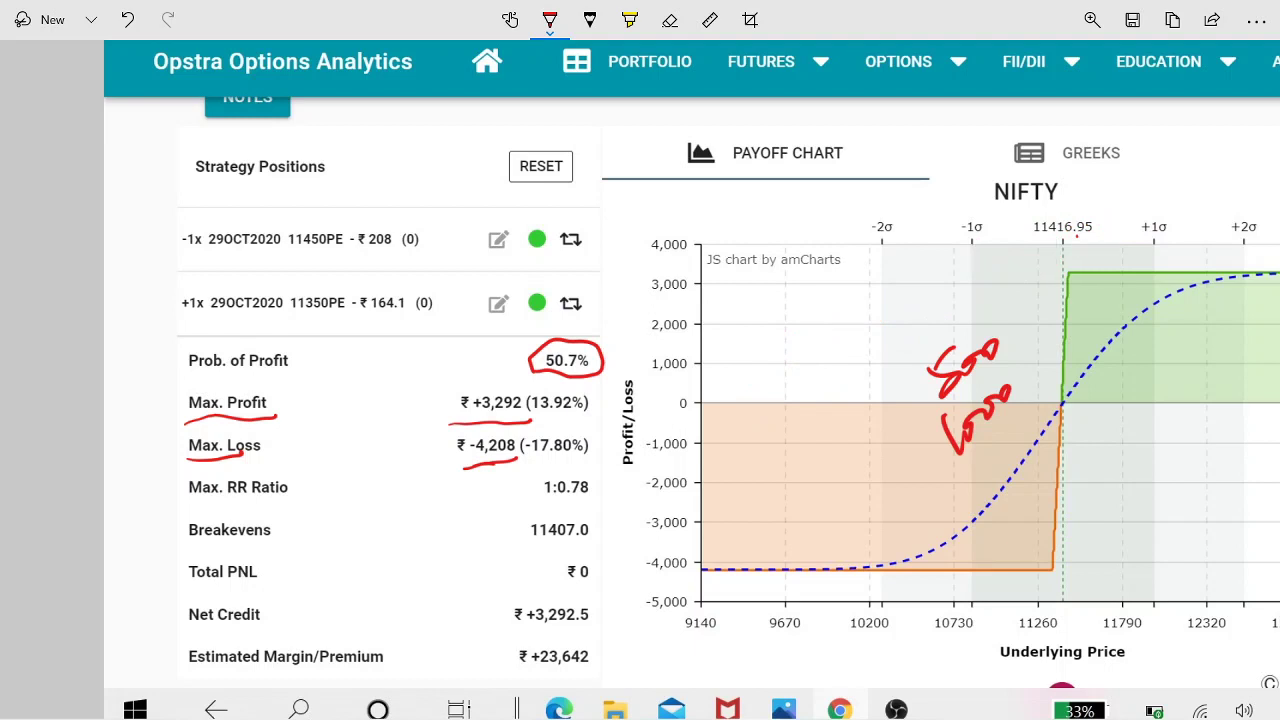
mouse_move(930, 372)
left_mouse_down()
mouse_move(998, 345)
mouse_move(956, 350)
left_mouse_up()
left_click_drag(945, 450, 1010, 390)
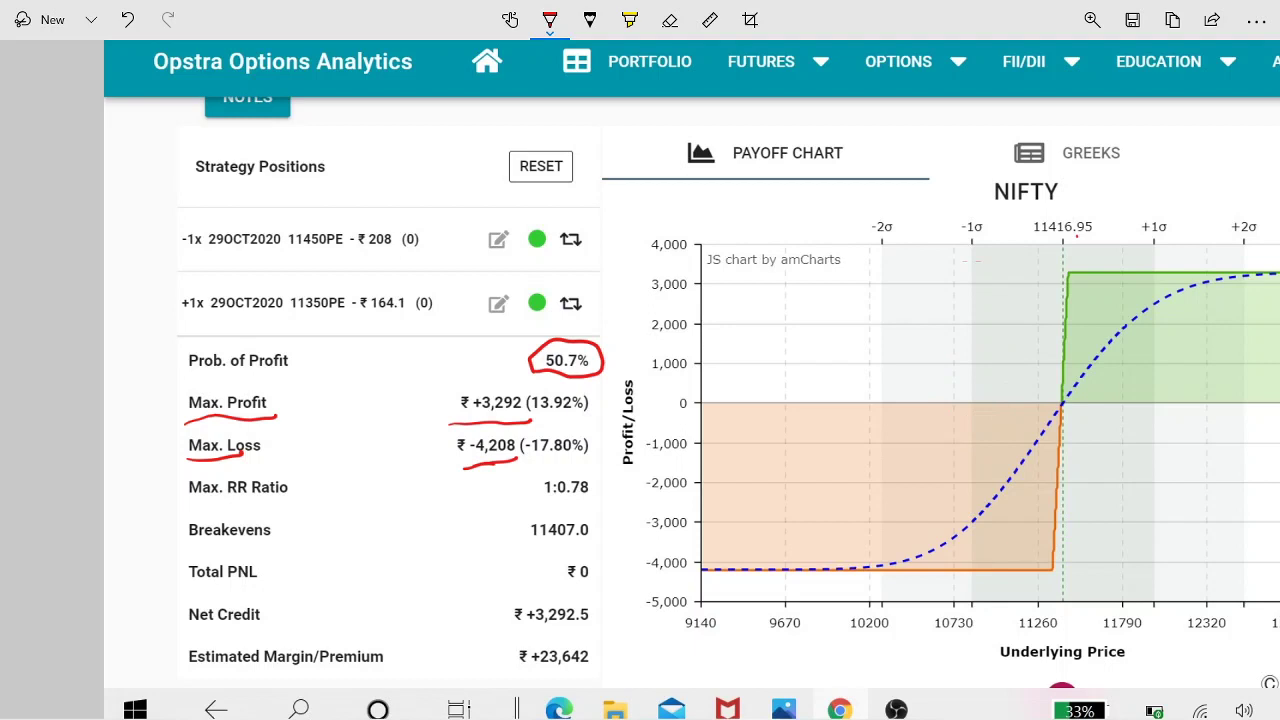
left_click_drag(490, 422, 490, 463)
left_click_drag(566, 340, 566, 378)
left_click_drag(230, 420, 215, 456)
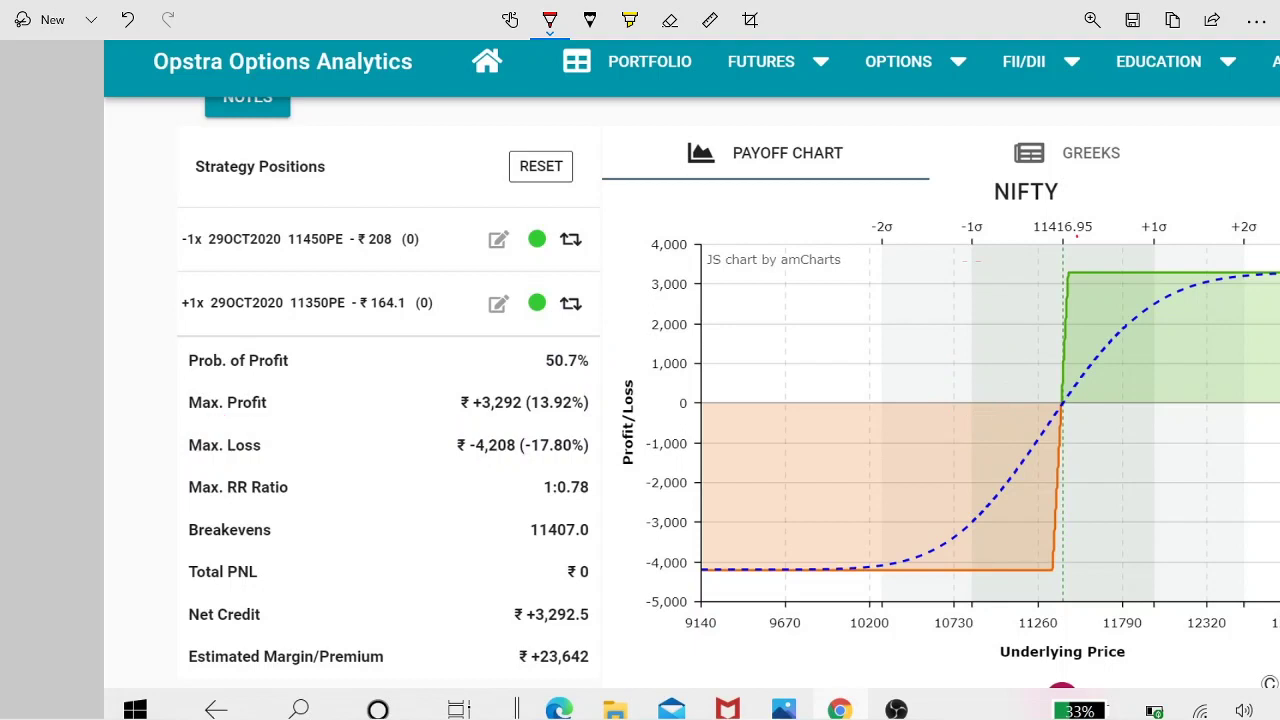
Write 'Max Profit' with a 1 and arrow above the chart, then undo those strokes.
mouse_move(784, 332)
left_mouse_down()
mouse_move(790, 302)
mouse_move(848, 282)
mouse_move(856, 296)
left_mouse_up()
mouse_move(884, 272)
left_mouse_down()
mouse_move(890, 234)
mouse_move(930, 240)
mouse_move(970, 196)
mouse_move(990, 210)
left_mouse_up()
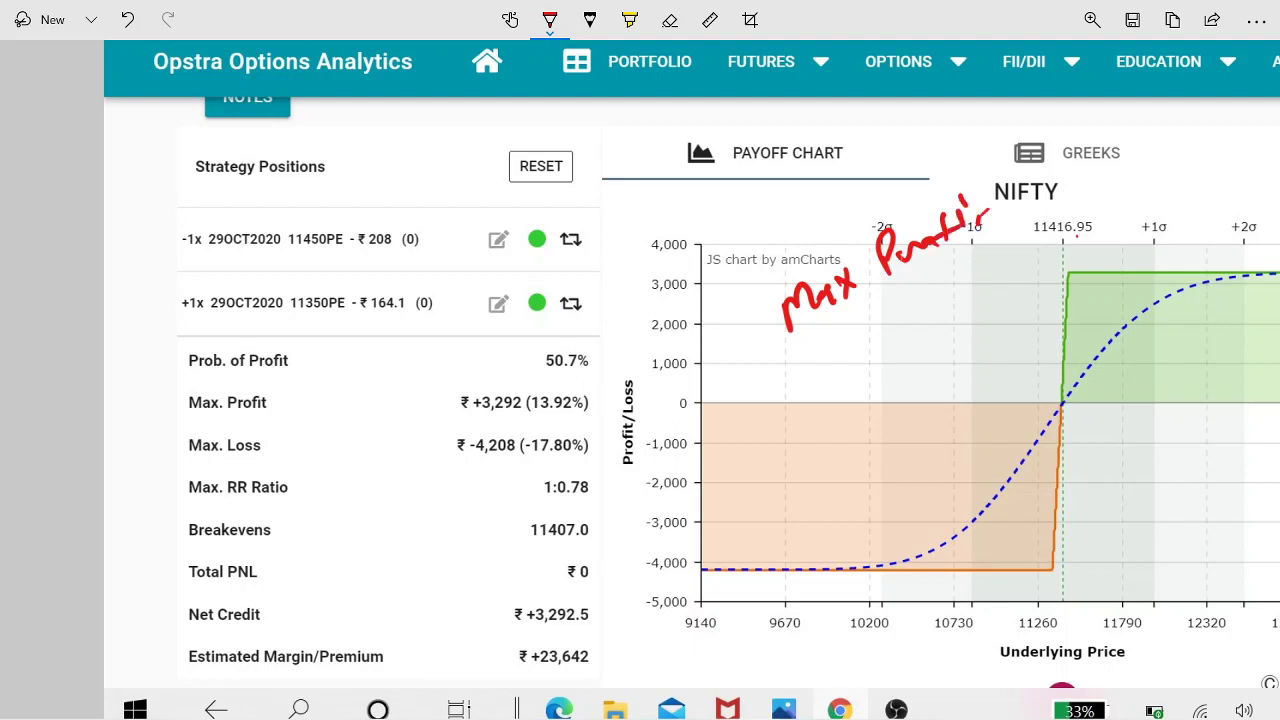
mouse_move(828, 366)
left_mouse_down()
mouse_move(840, 382)
mouse_move(870, 368)
mouse_move(966, 294)
left_mouse_up()
mouse_move(924, 302)
left_mouse_down()
mouse_move(970, 296)
mouse_move(934, 348)
left_mouse_up()
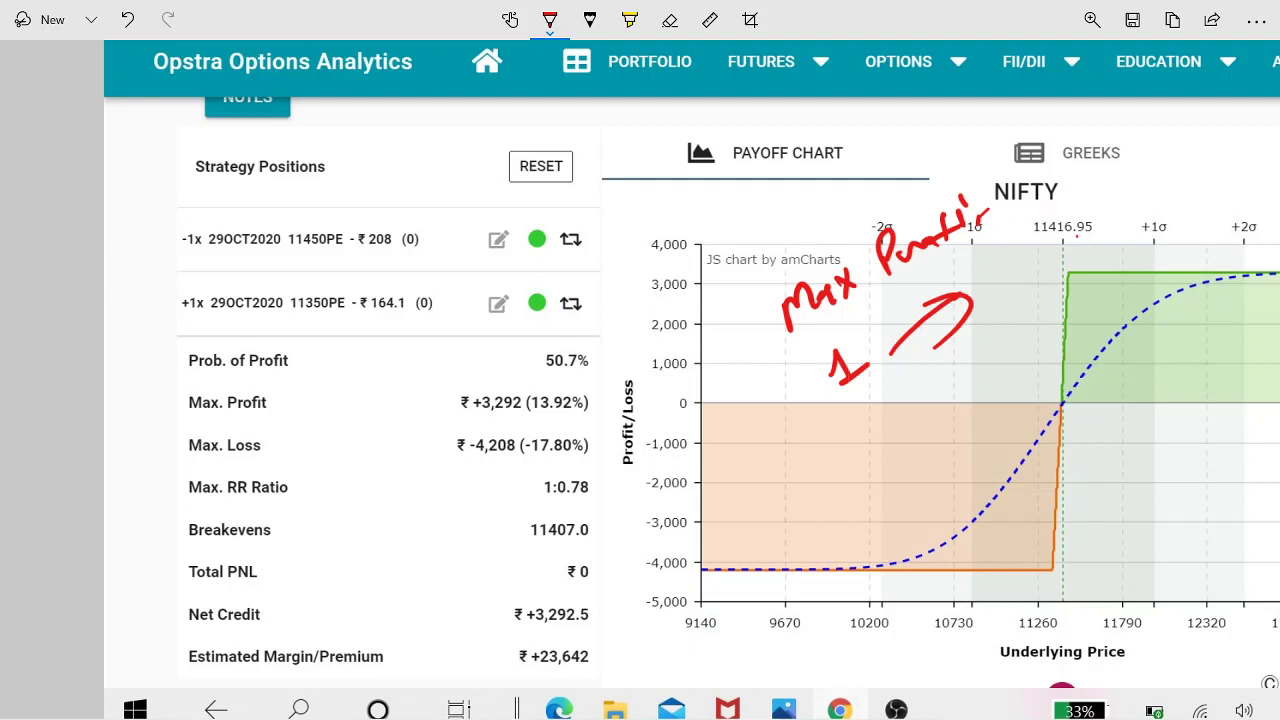
key("ctrl+z")
key("ctrl+z")
key("ctrl+z")
key("ctrl+z")
key("ctrl+z")
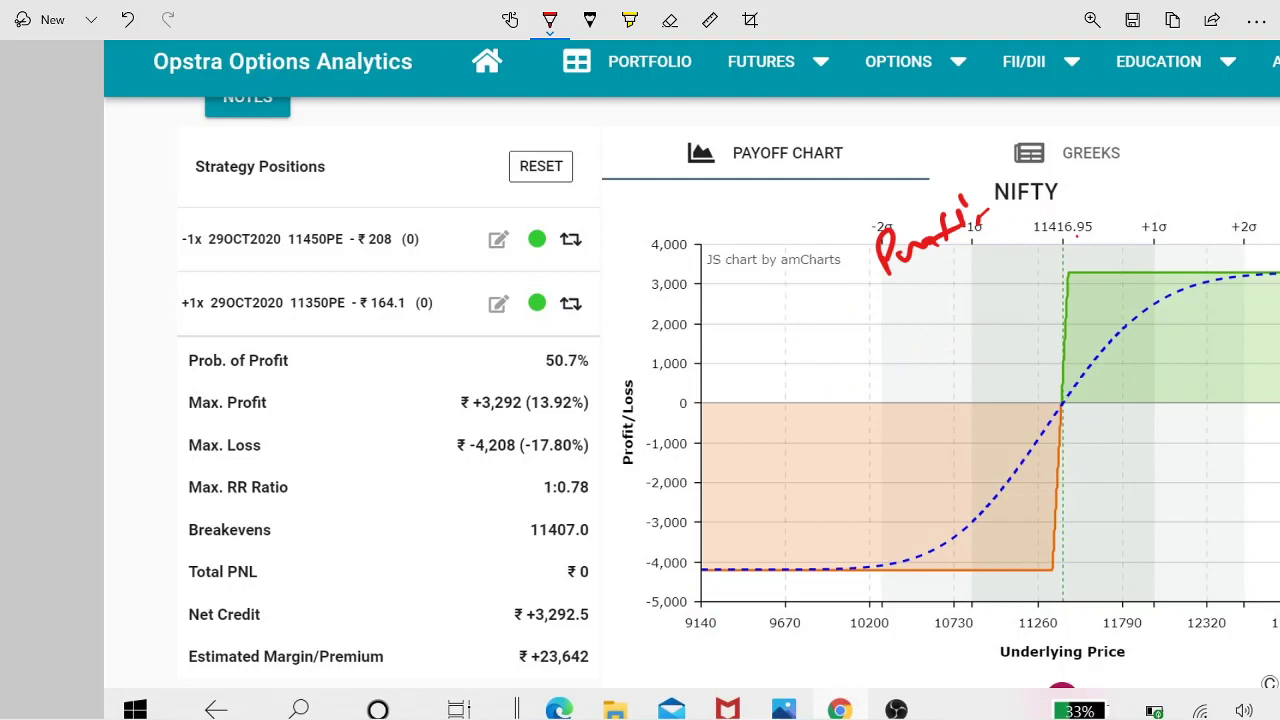
key("ctrl+z")
key("ctrl+z")
key("ctrl+z")
key("ctrl+z")
key("ctrl+z")
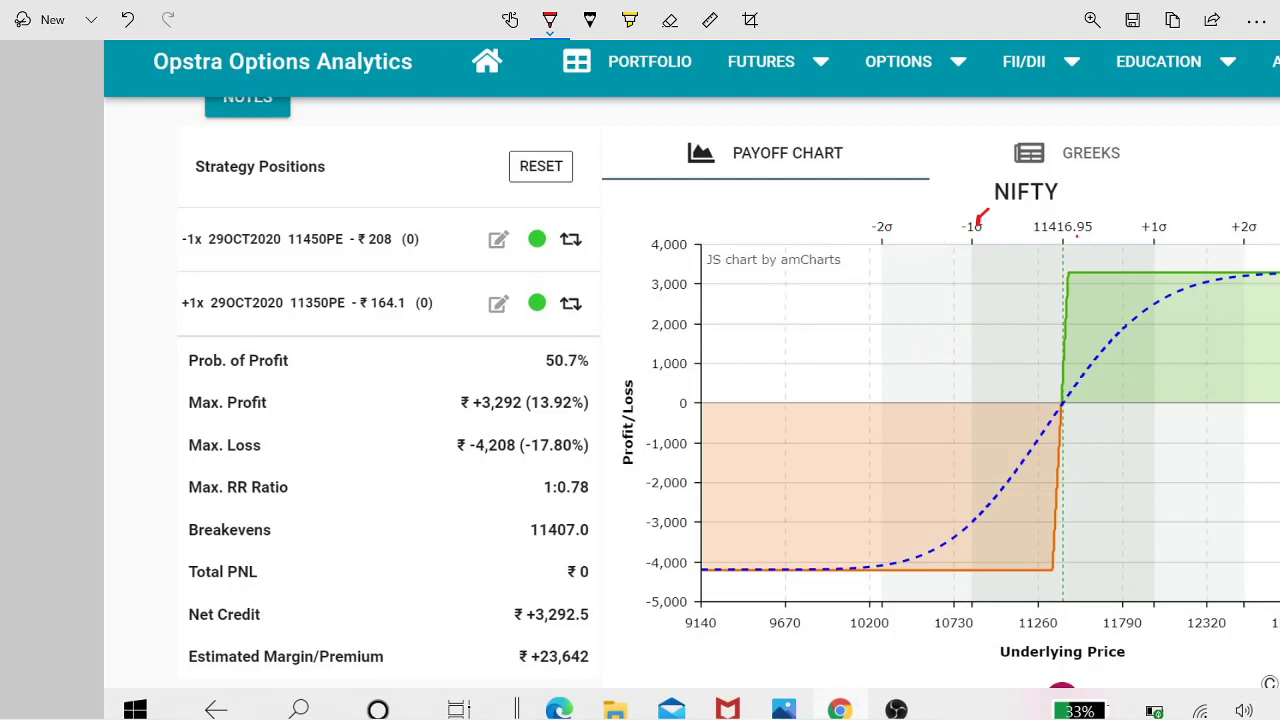
key("ctrl+z")
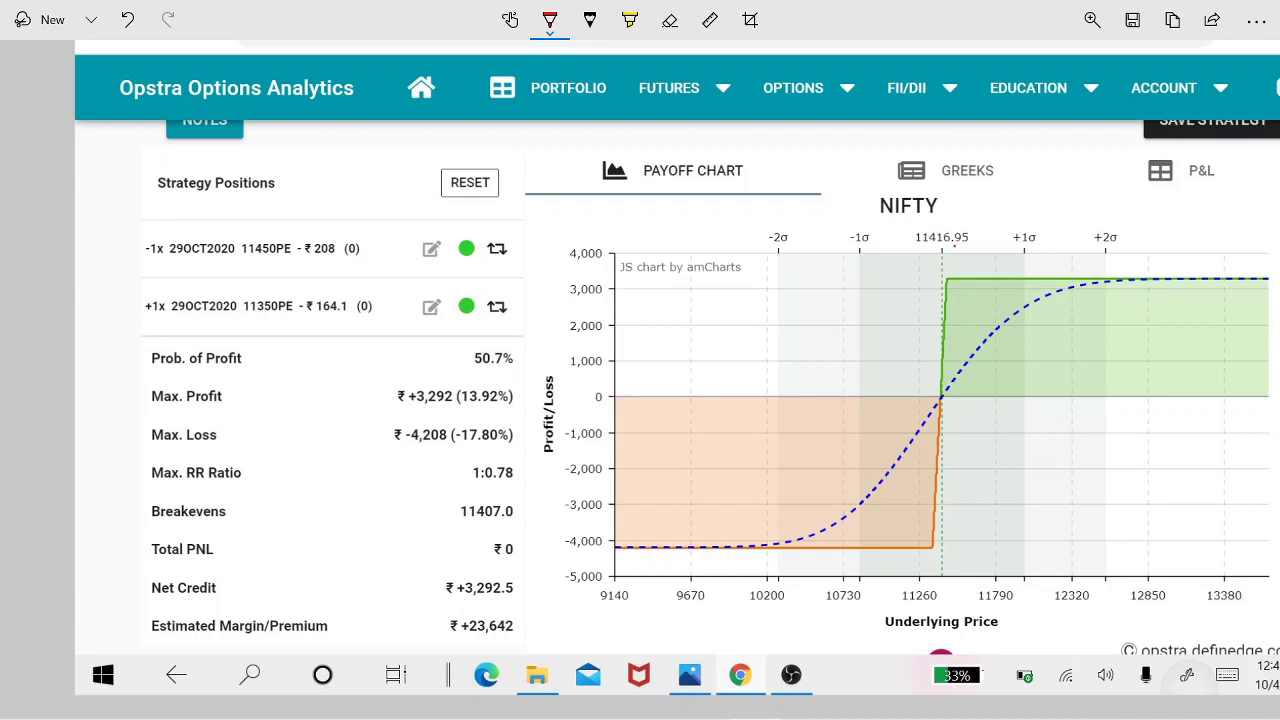
Underline the 11450PE and 11350PE position rows, erasing trial underlines on the Max Profit/Loss values.
left_click_drag(398, 407, 500, 403)
left_click_drag(396, 446, 514, 437)
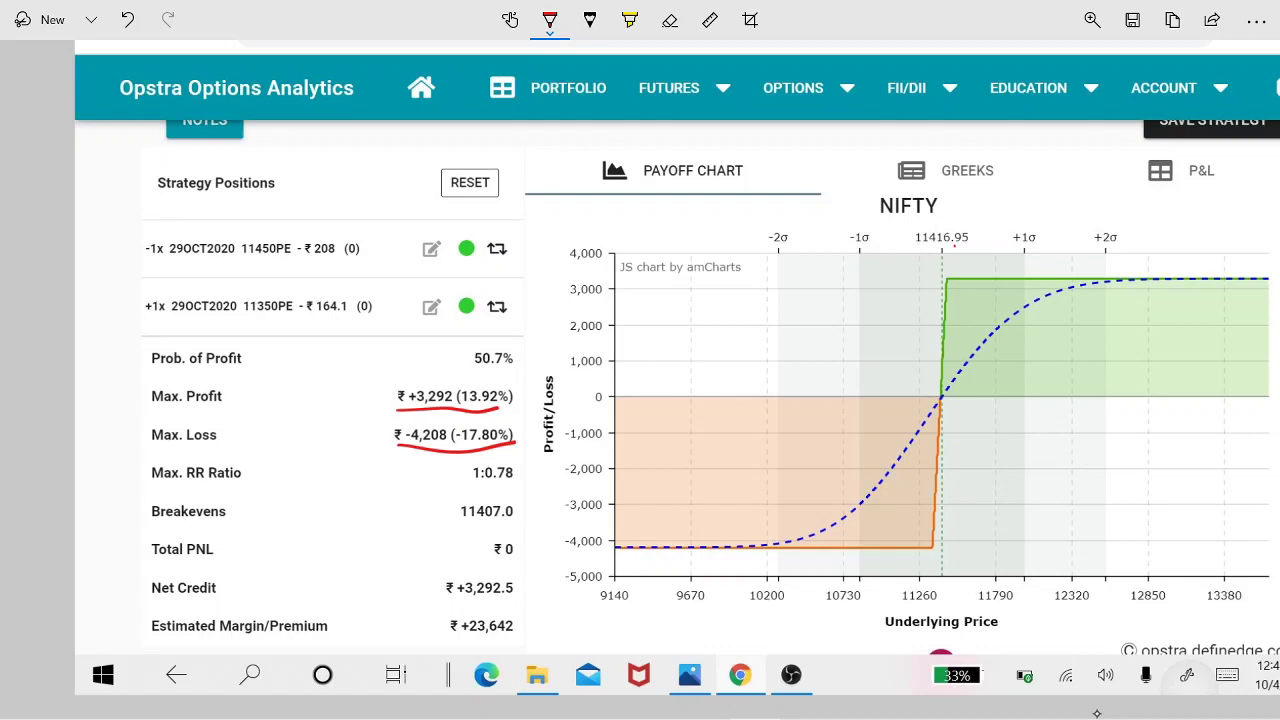
left_click_drag(148, 266, 337, 262)
left_click_drag(170, 328, 350, 324)
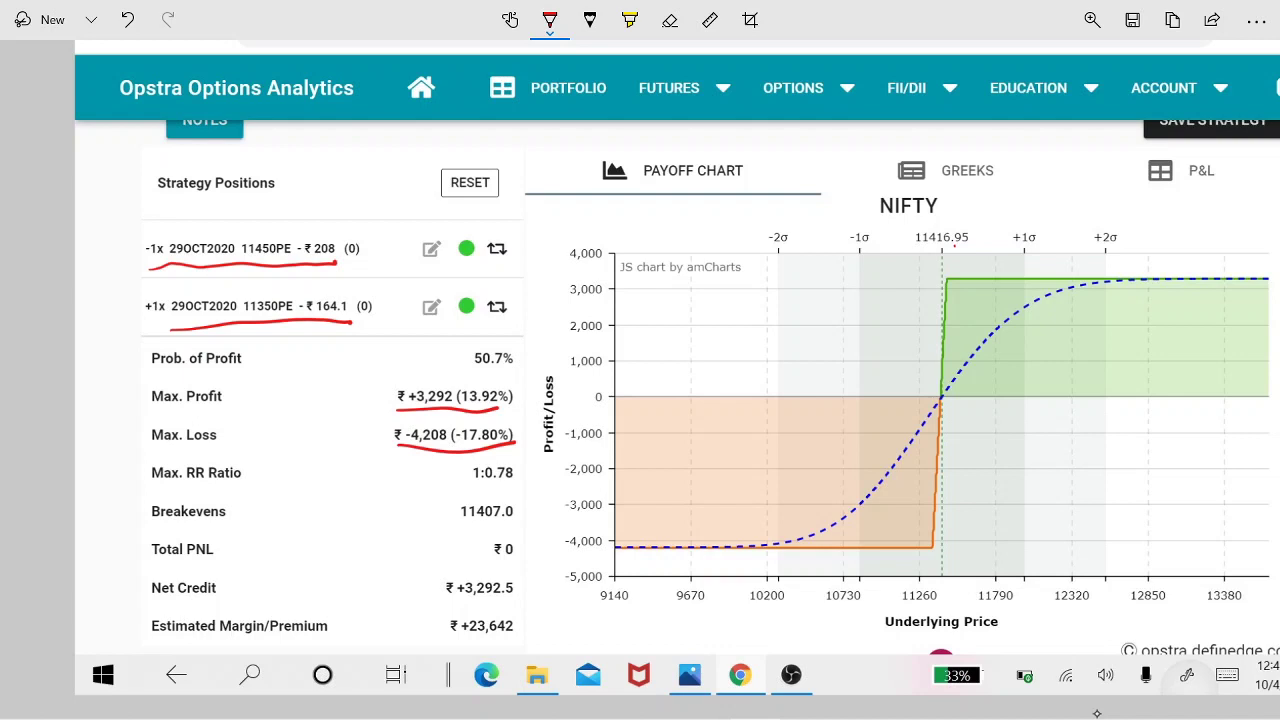
left_click_drag(455, 409, 455, 448)
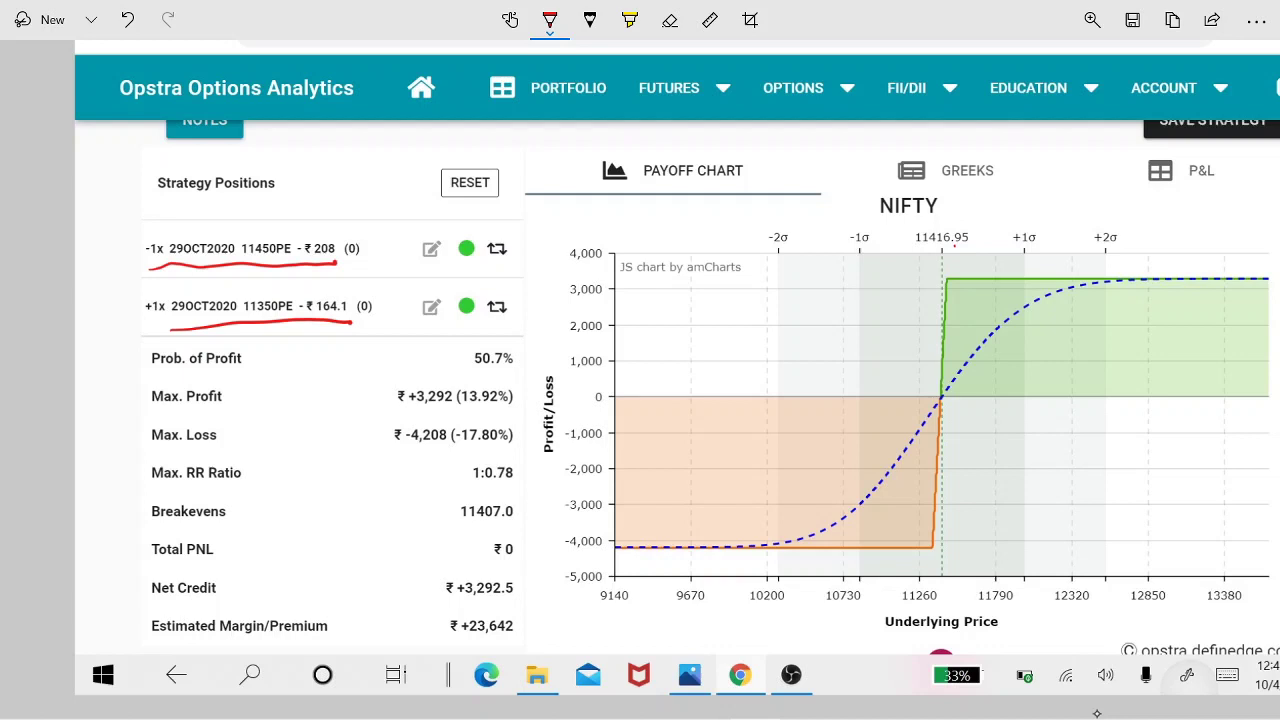
Circle the ₹208 and ₹164.1 entry prices and arrow them to the green dots.
mouse_move(326, 230)
left_mouse_down()
mouse_move(350, 262)
mouse_move(338, 340)
mouse_move(300, 292)
left_mouse_up()
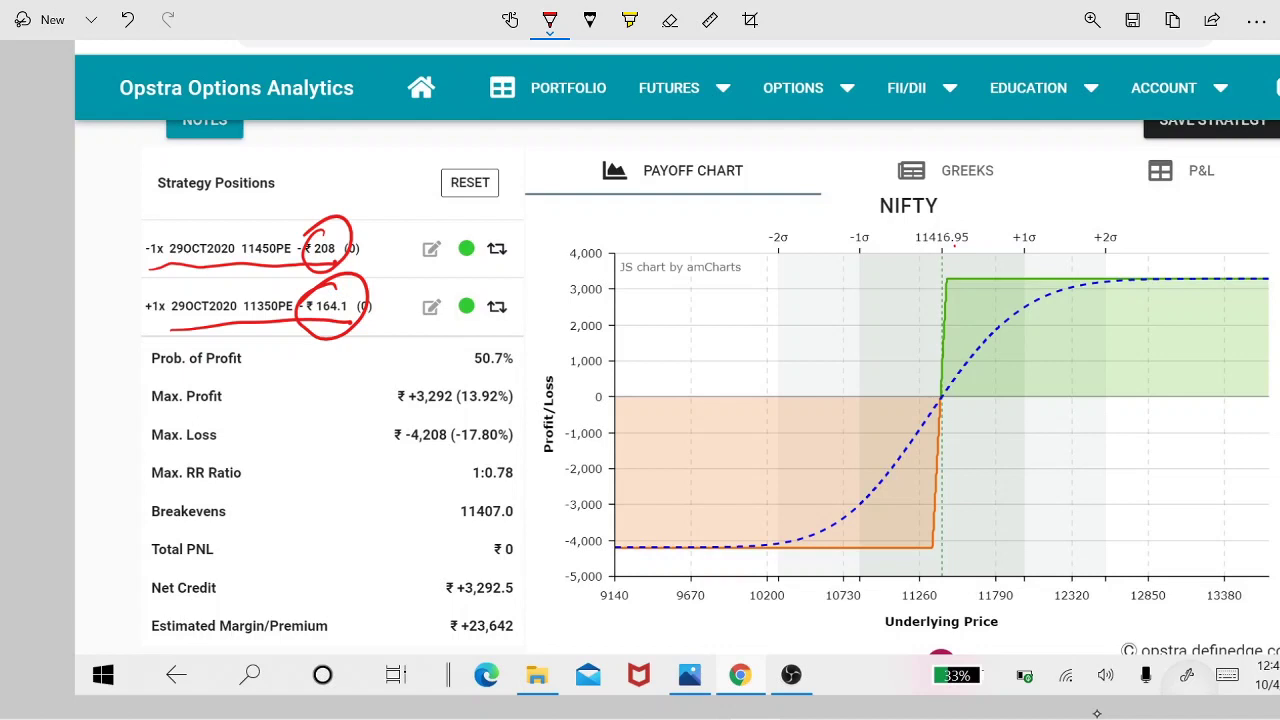
mouse_move(374, 322)
left_mouse_down()
mouse_move(458, 316)
mouse_move(462, 352)
left_mouse_up()
mouse_move(360, 262)
left_mouse_down()
mouse_move(424, 246)
mouse_move(458, 278)
left_mouse_up()
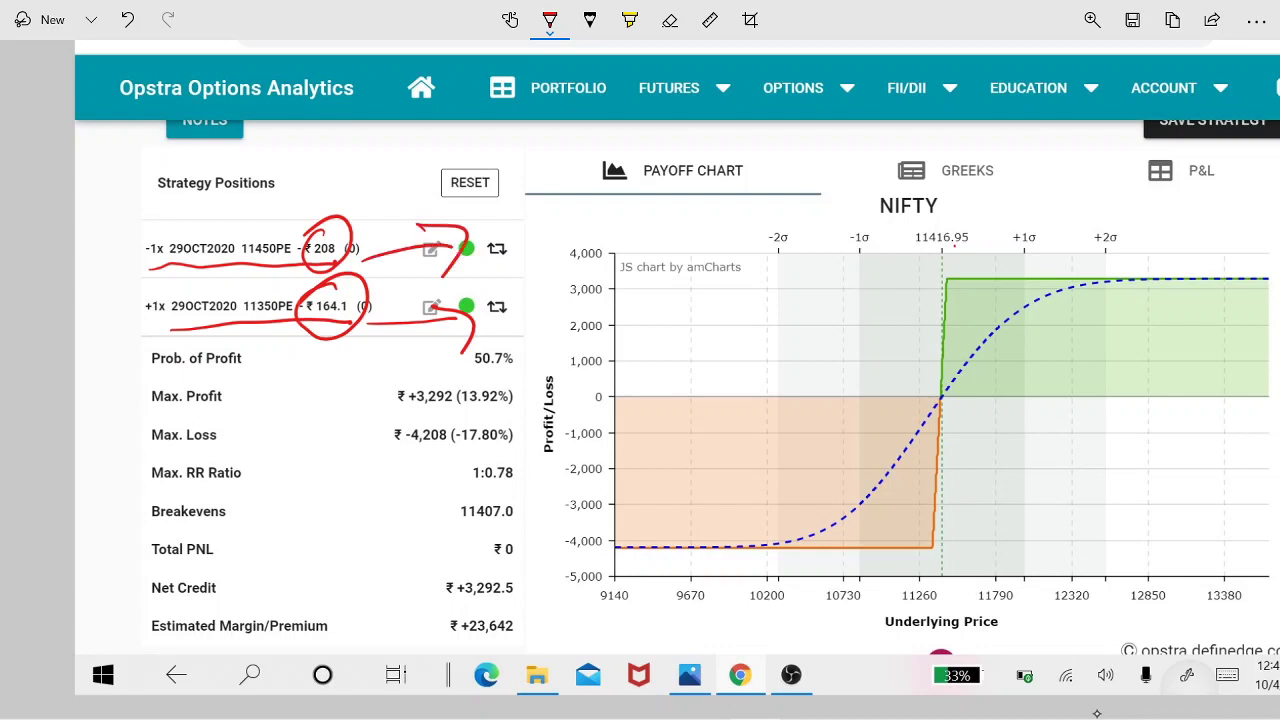
left_click_drag(332, 226, 318, 264)
mouse_move(348, 290)
left_mouse_down()
mouse_move(306, 312)
mouse_move(368, 286)
left_mouse_up()
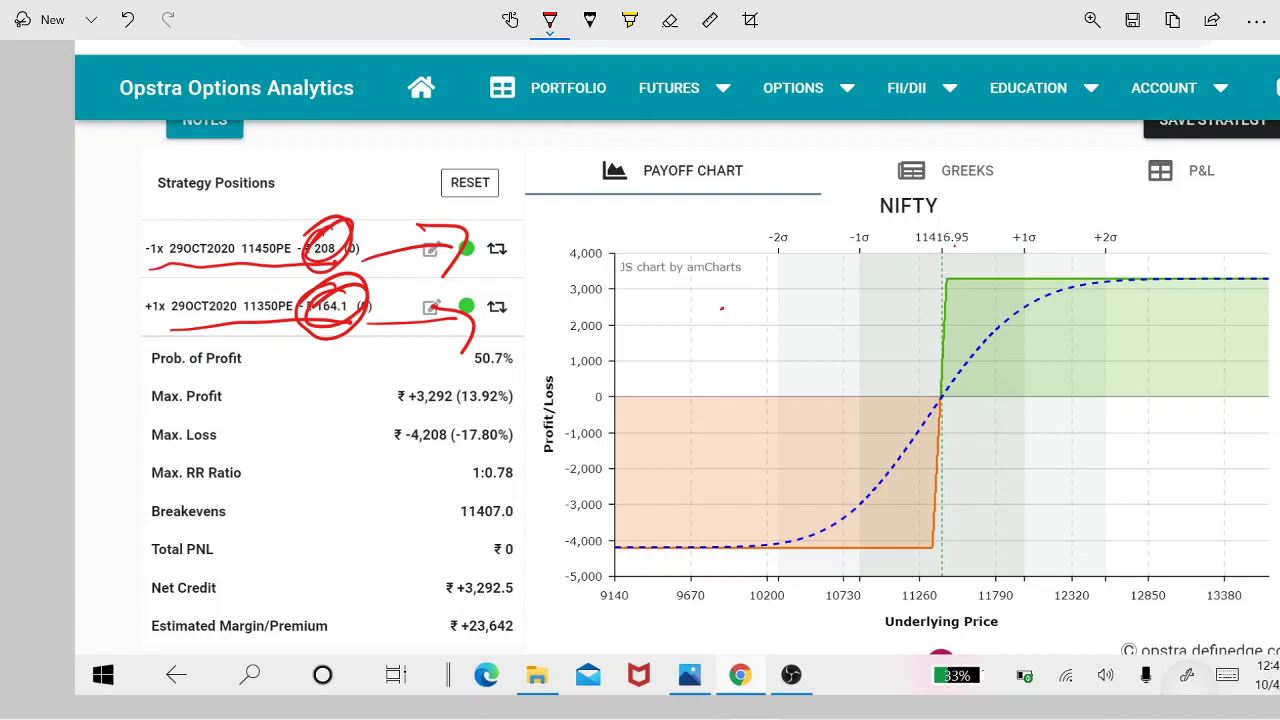
Handwrite the 200 and 160 price ranges over the payoff chart with diagonal strokes.
mouse_move(721, 309)
left_mouse_down()
mouse_move(706, 341)
mouse_move(849, 244)
mouse_move(904, 242)
mouse_move(910, 214)
left_mouse_up()
left_click_drag(742, 362, 758, 404)
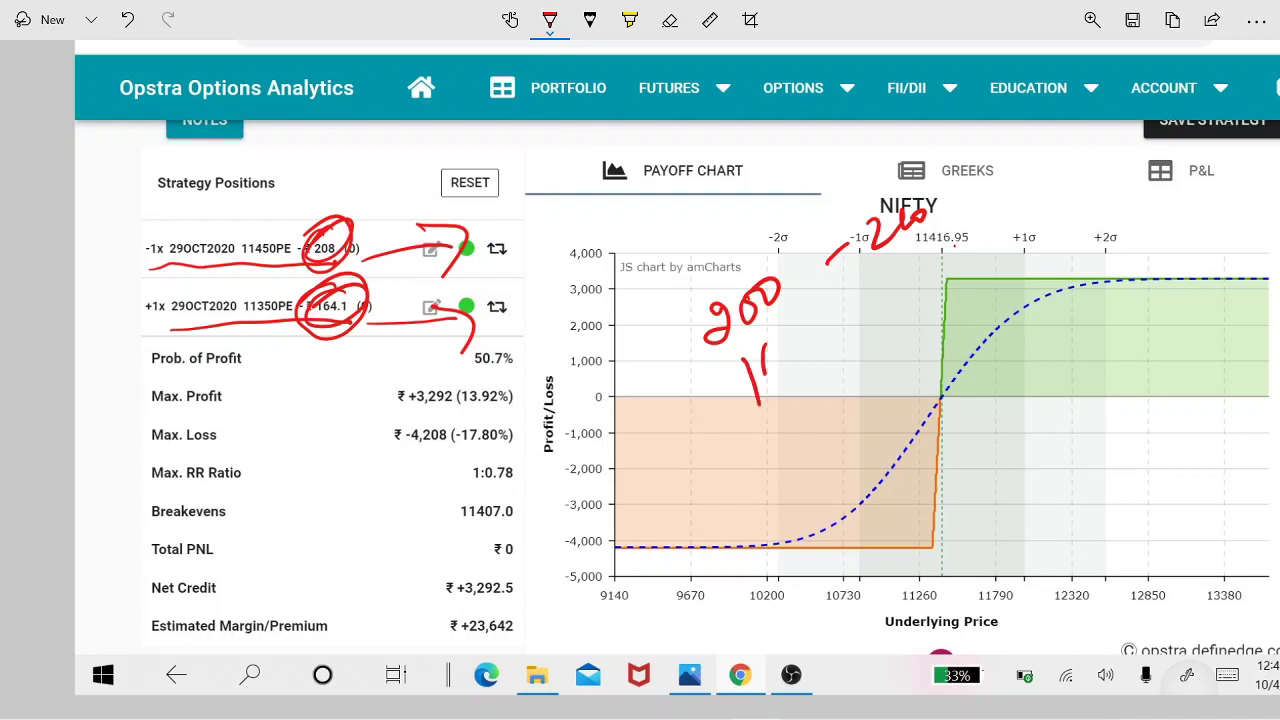
left_click_drag(766, 342, 776, 380)
left_click_drag(786, 356, 844, 310)
mouse_move(884, 272)
left_mouse_down()
mouse_move(894, 308)
mouse_move(916, 272)
left_mouse_up()
left_click_drag(930, 272, 948, 264)
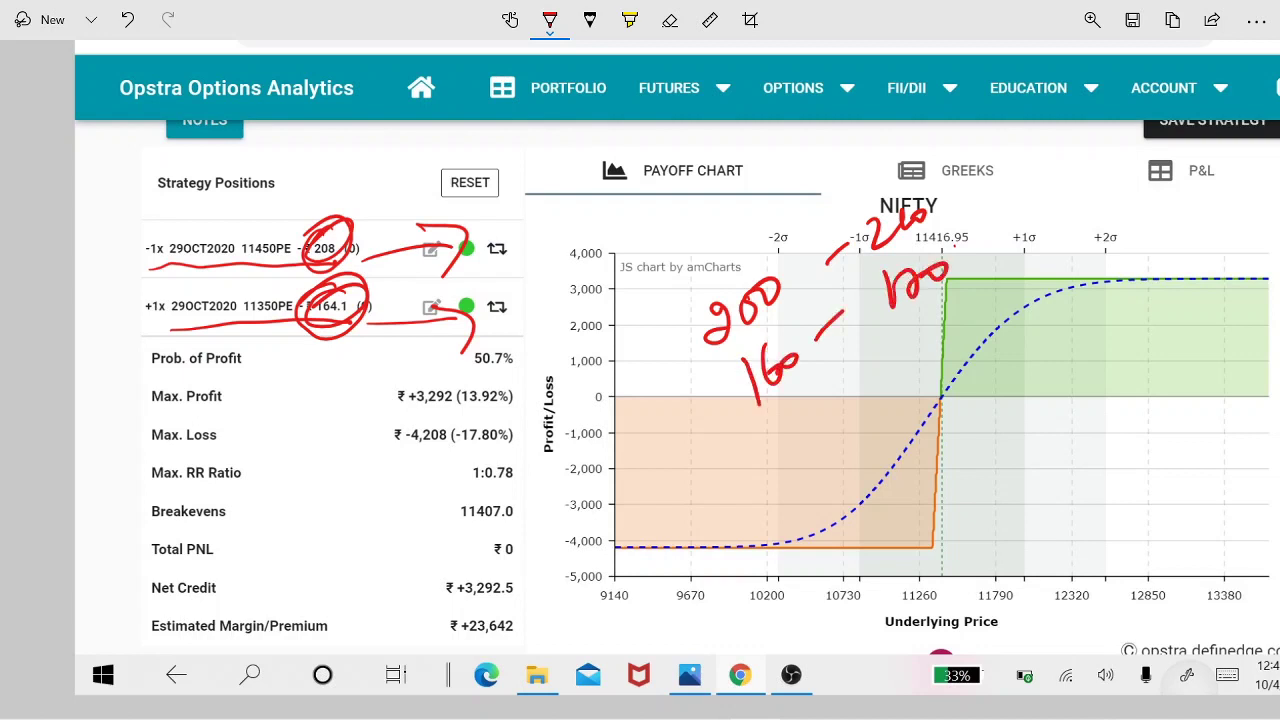
left_click_drag(732, 446, 1020, 262)
left_click_drag(690, 392, 970, 220)
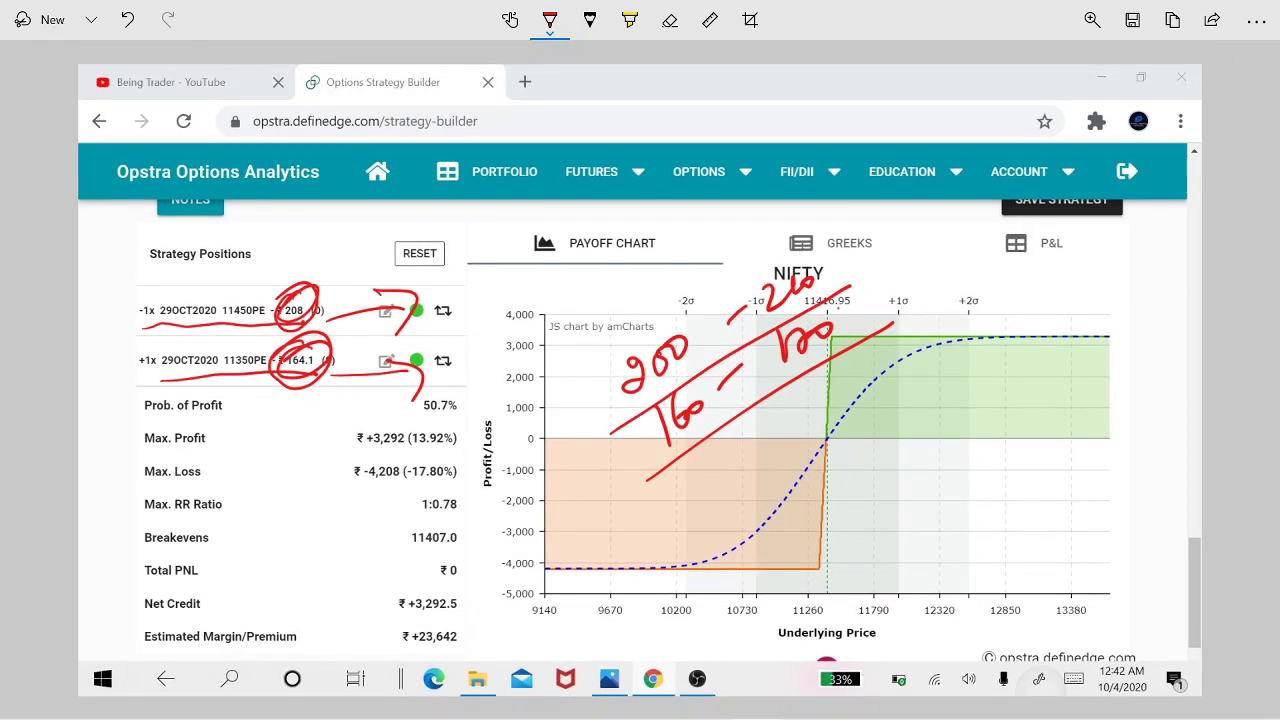
Leave Snip & Sketch and switch back to the Opstra strategy page in Chrome.
left_click(1256, 20)
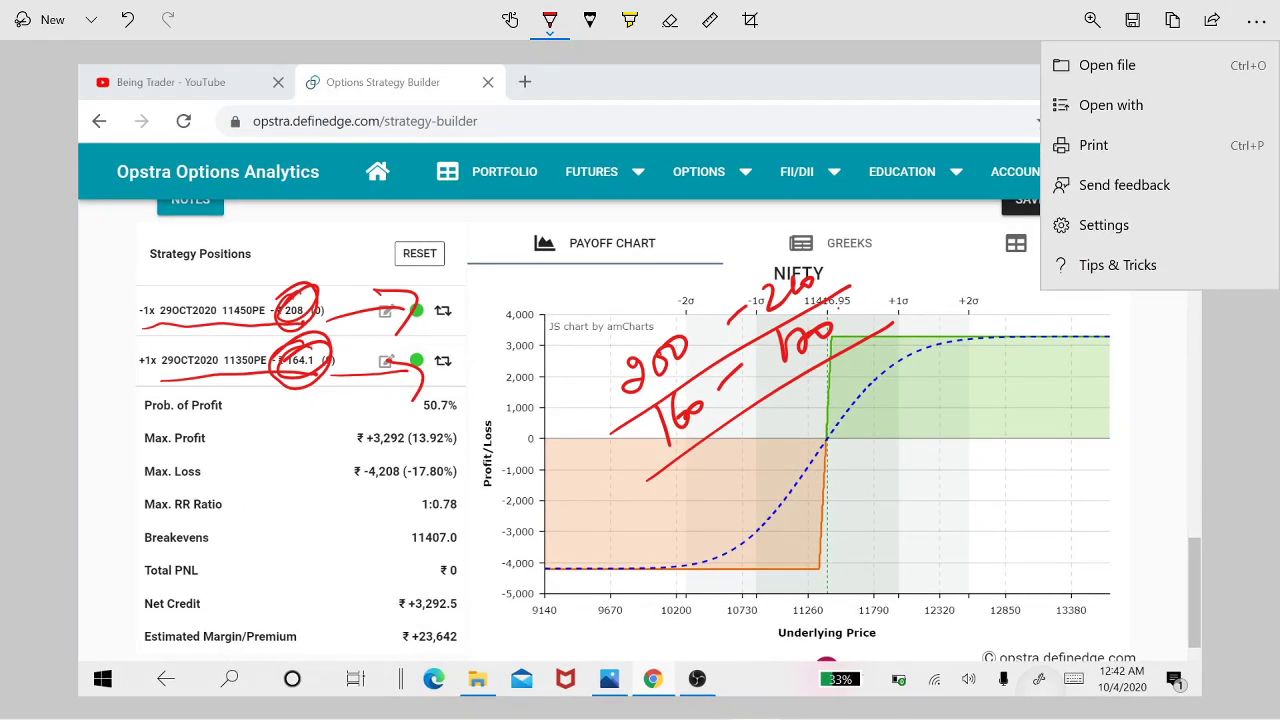
key("Escape")
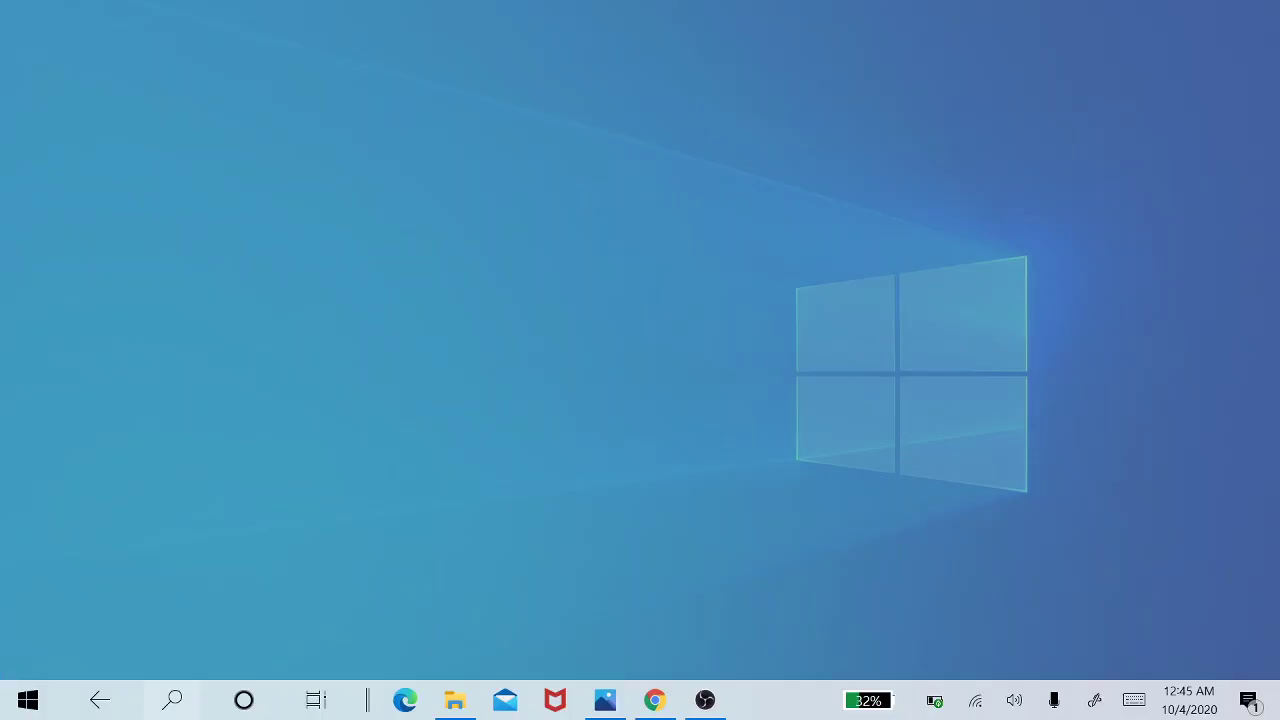
key("super")
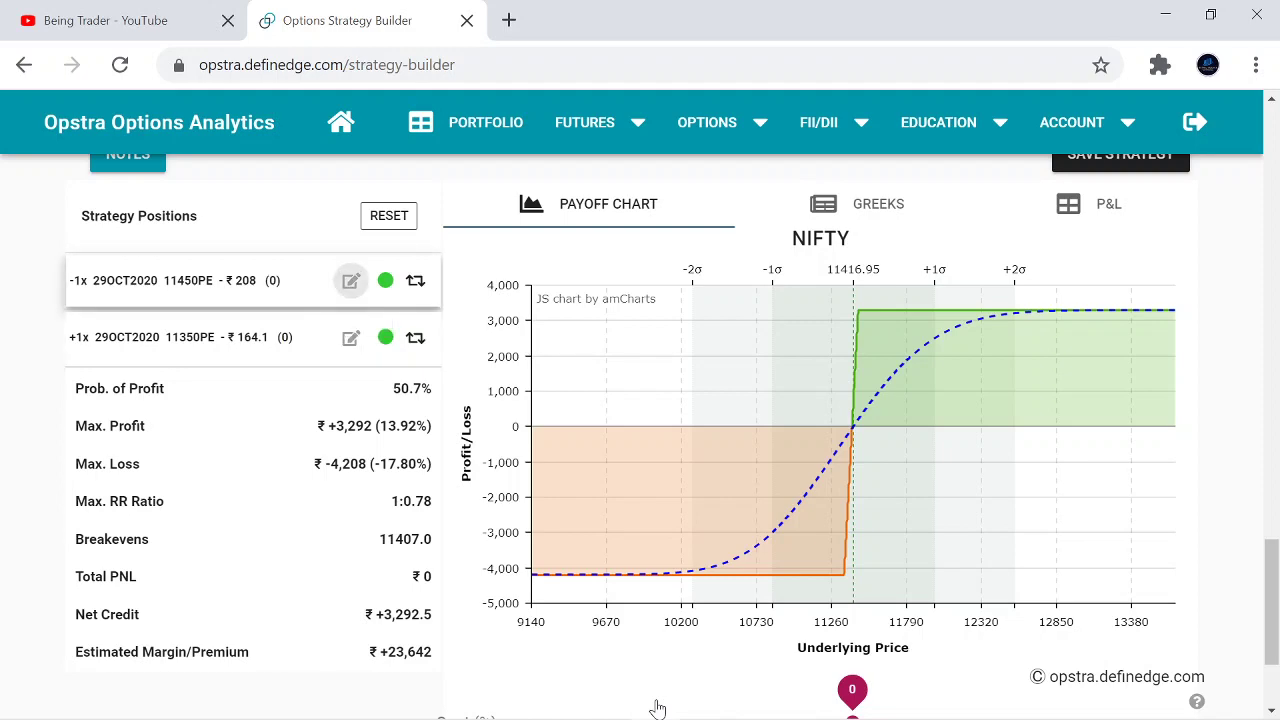
Edit the 11450PE position's entry price from 208 to 210 and apply the modification.
left_click(351, 281)
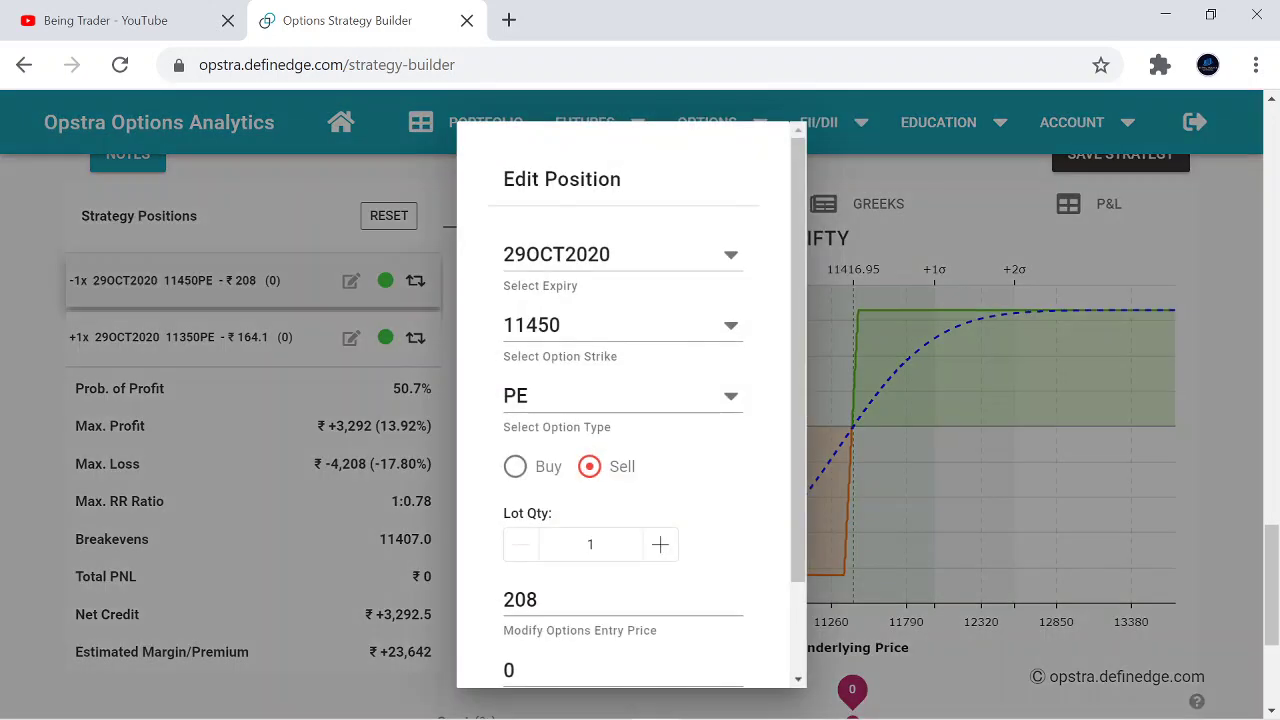
left_click(536, 628)
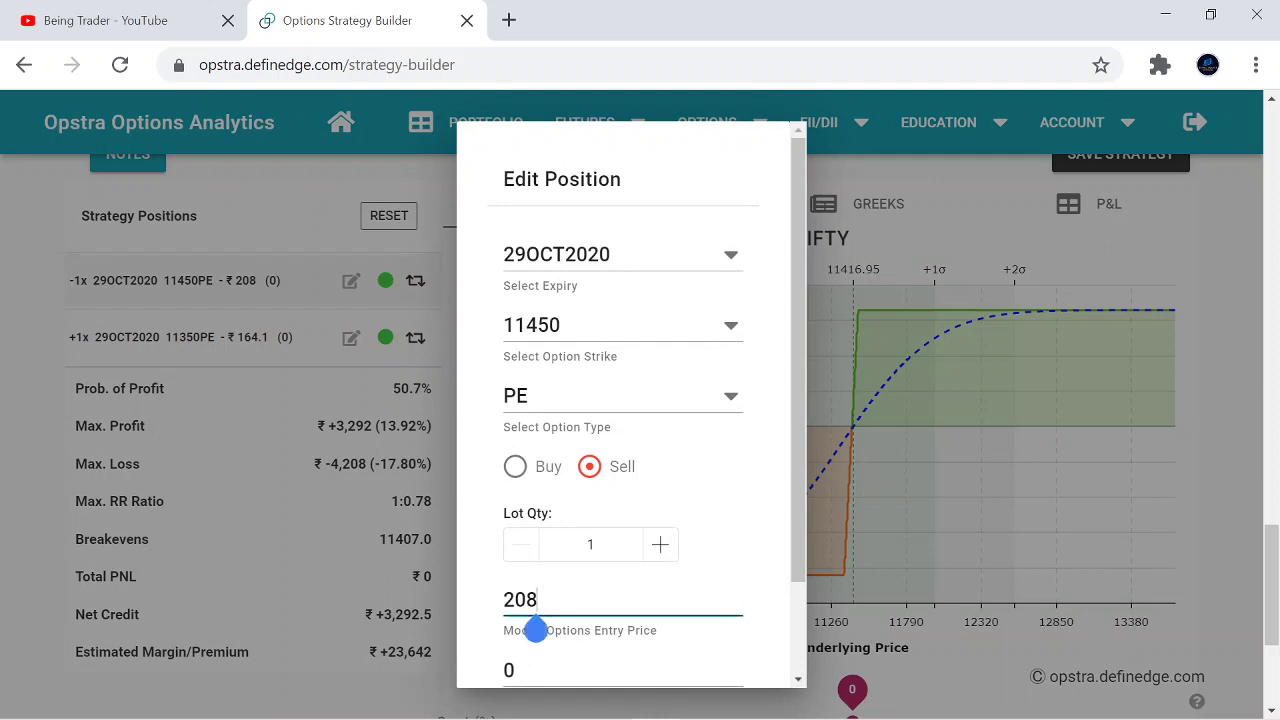
scroll(536, 628, "down", 1)
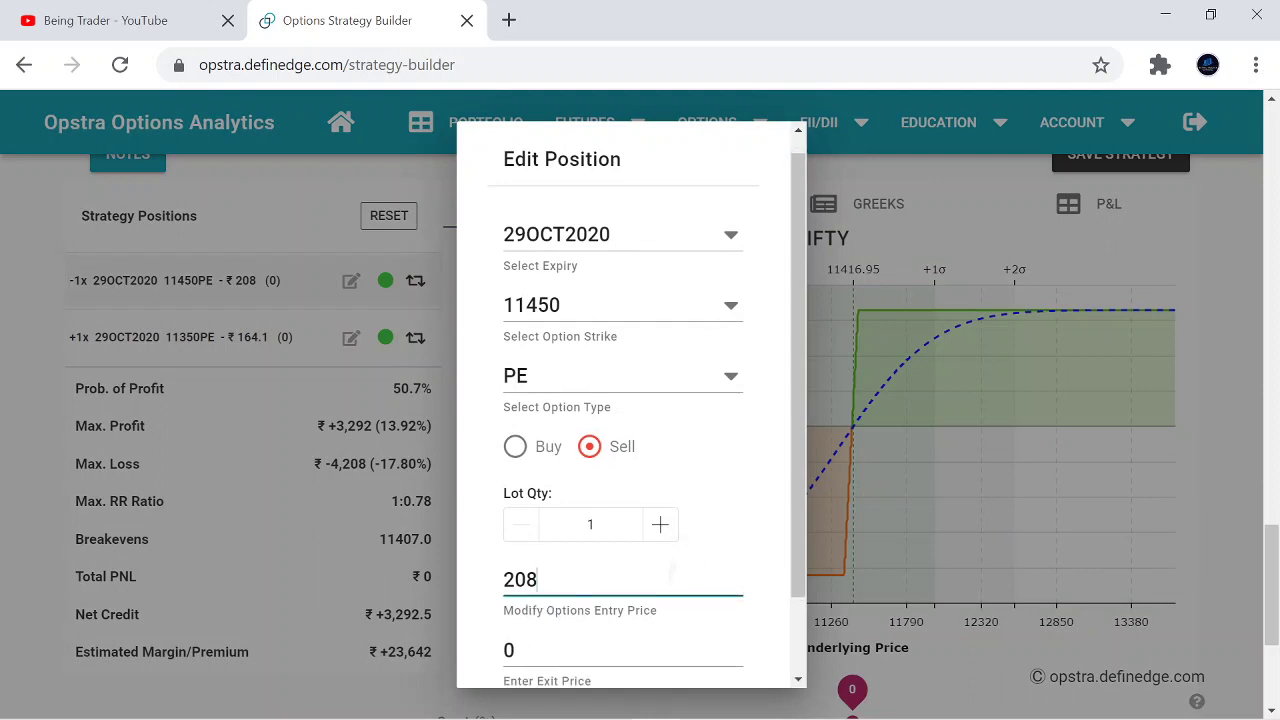
scroll(536, 552, "down", 3)
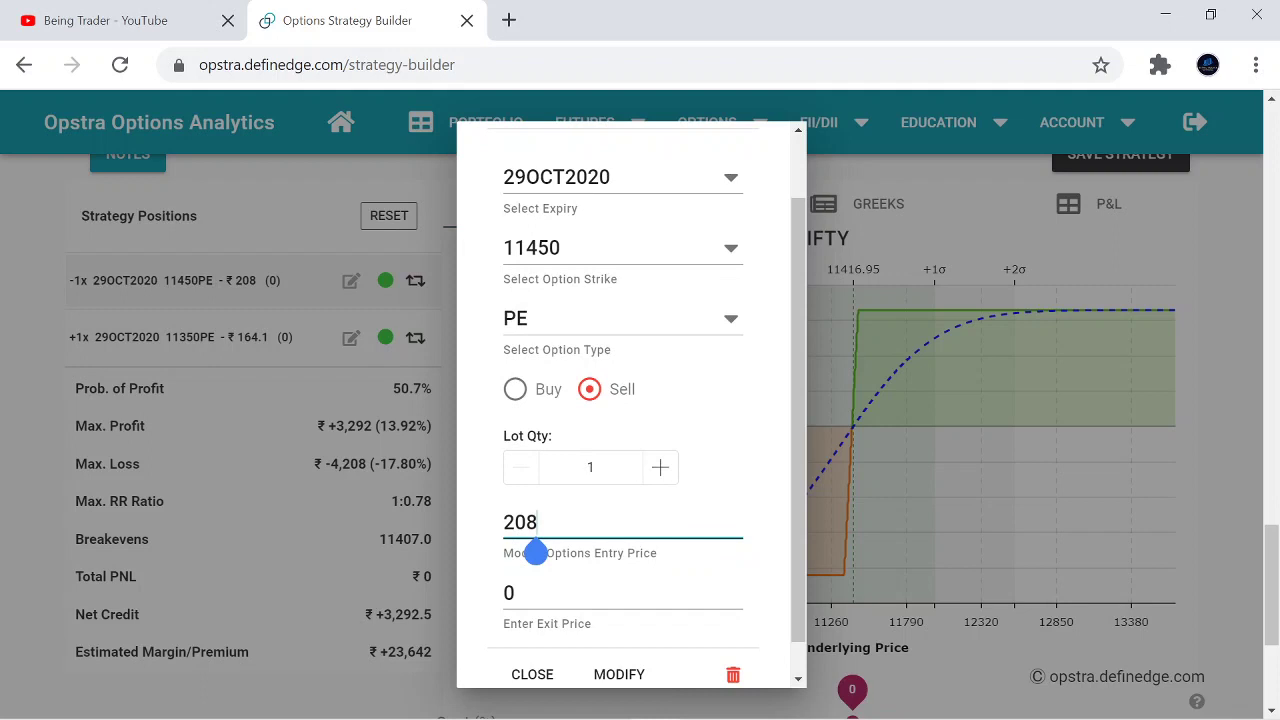
left_click(642, 518)
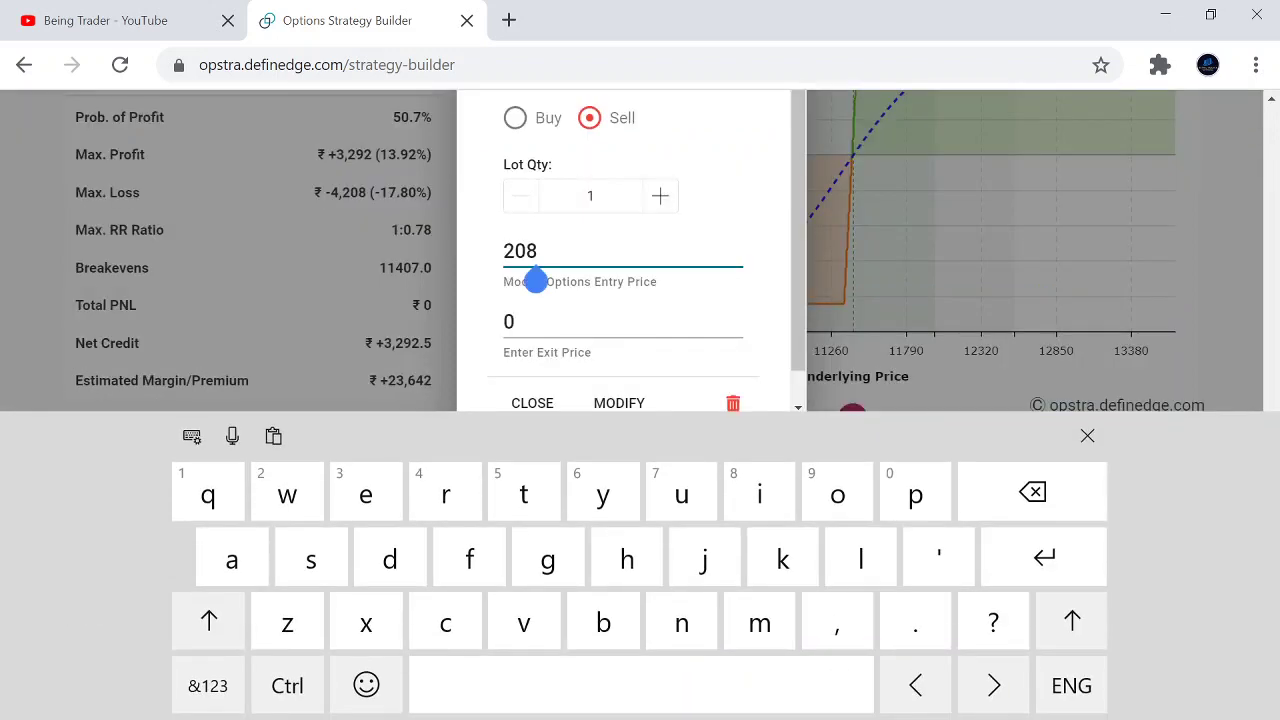
key("BackSpace")
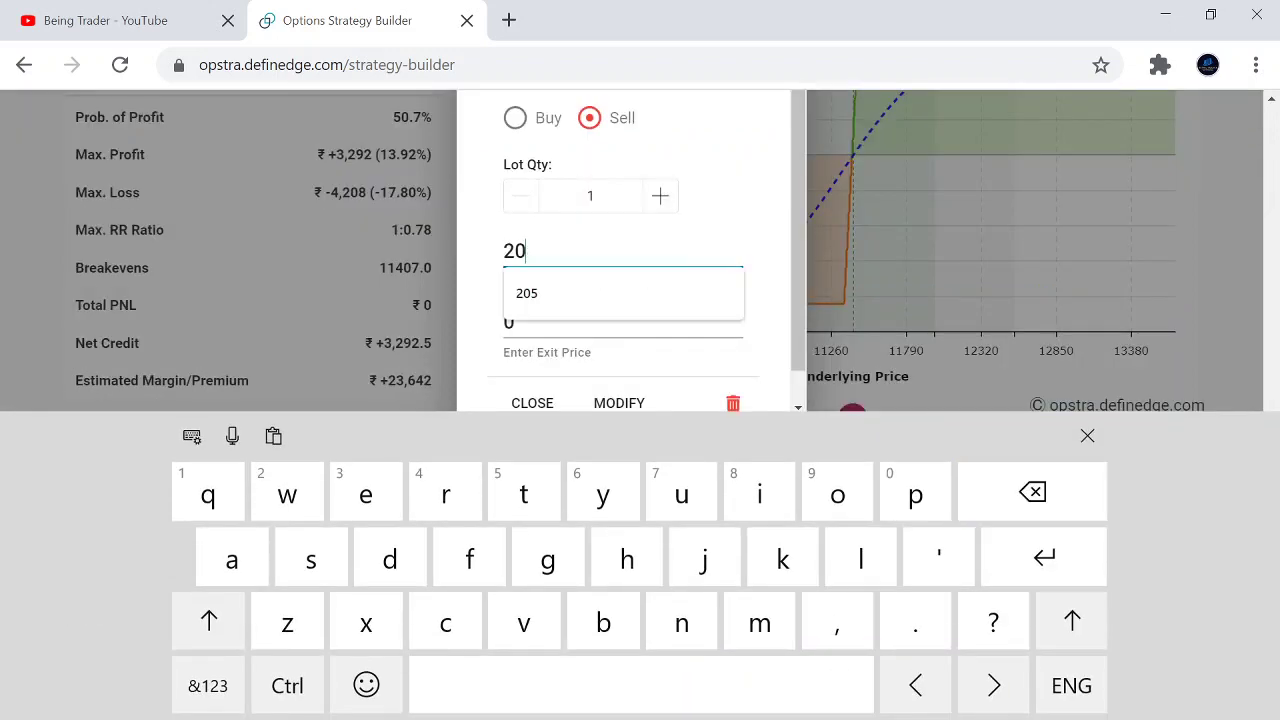
key("BackSpace")
left_click(208, 686)
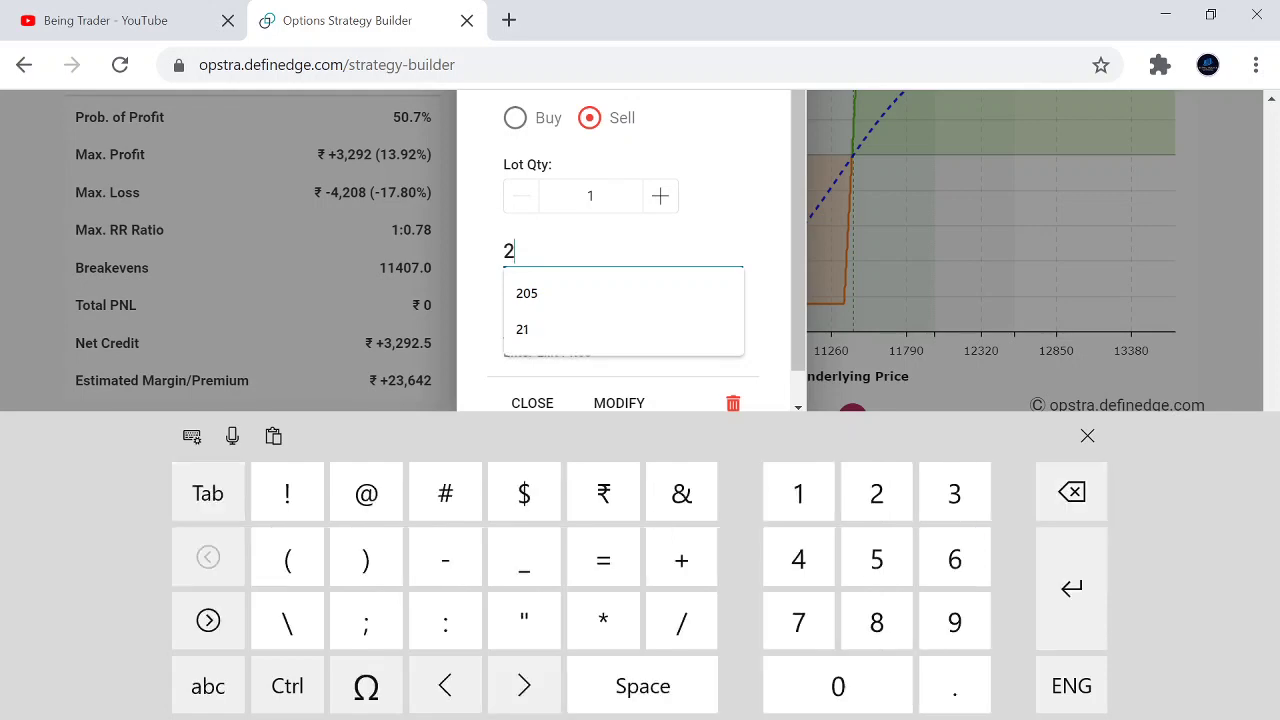
type("10")
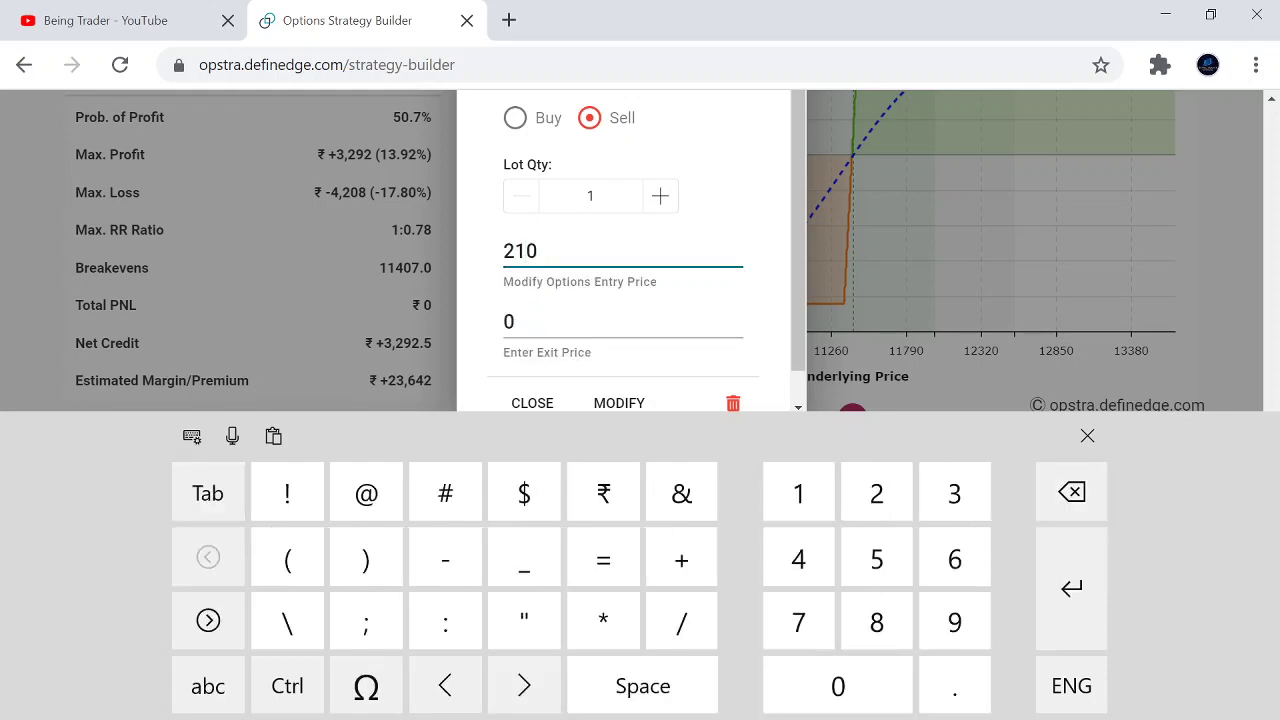
left_click(619, 403)
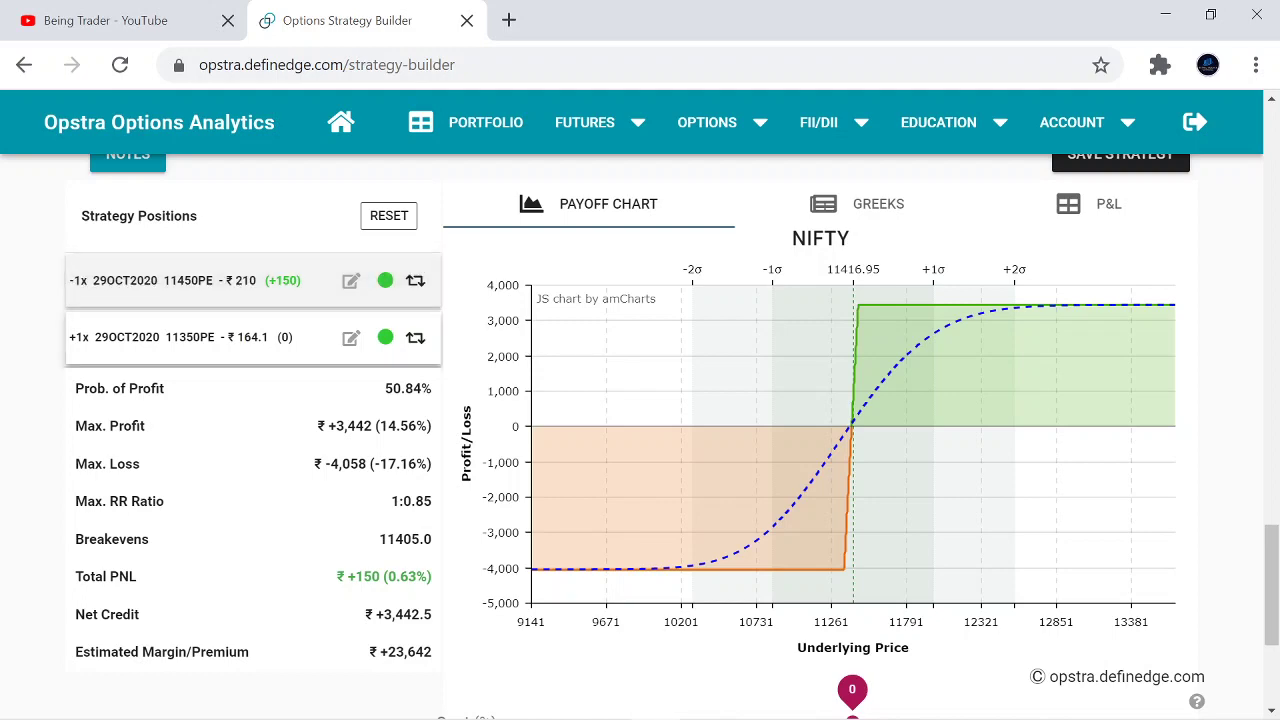
Leave the Opstra strategy page and bring OBS Studio to the front from the taskbar.
scroll(660, 436, "down", 1)
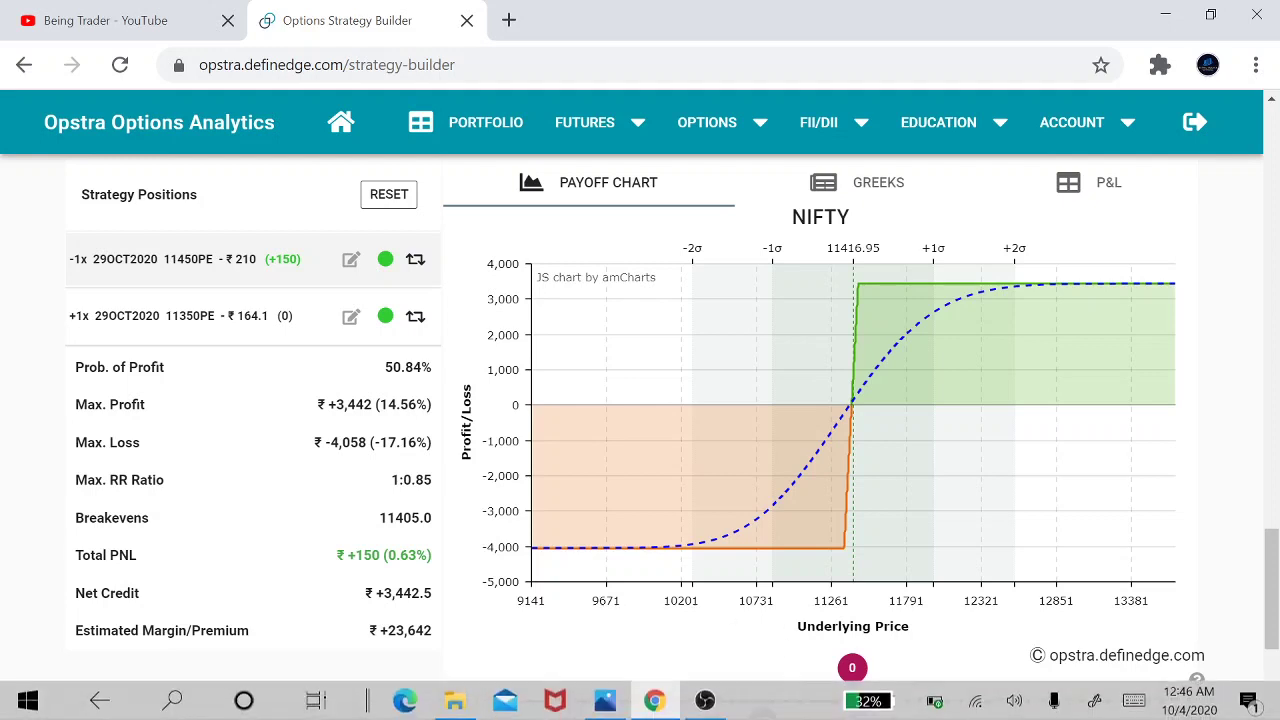
left_click(762, 700)
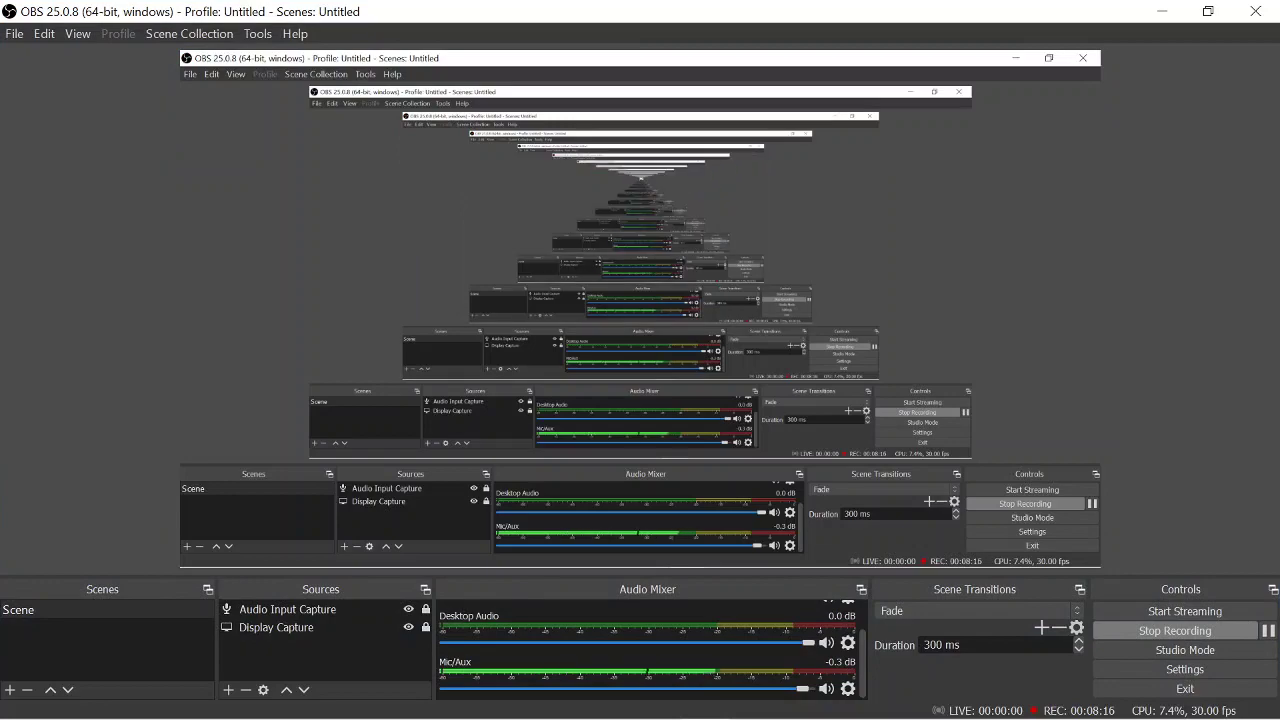